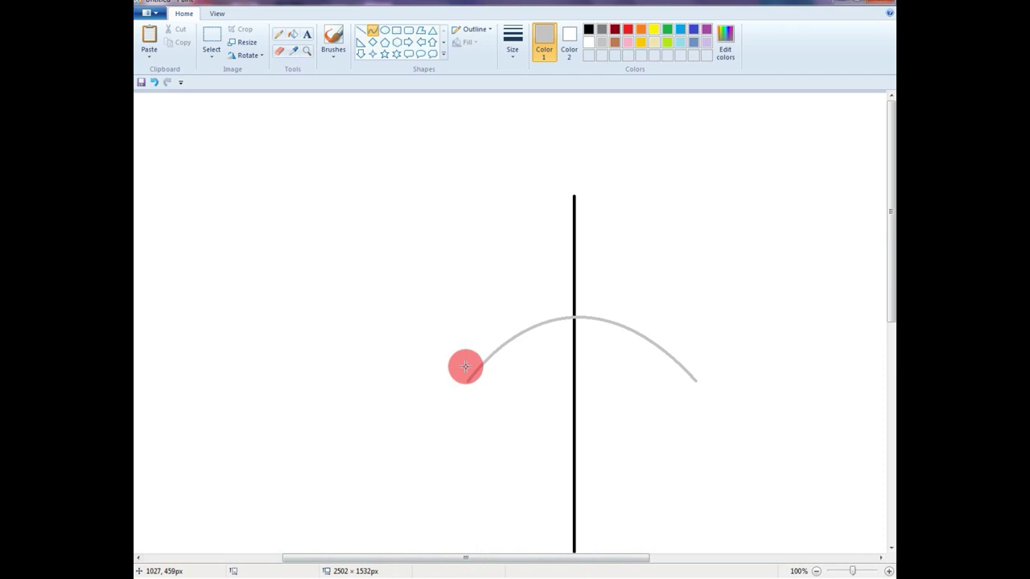
# Draw light gray curves for the half head's rounded cheek and nearly flat chin, ending at the vertical center line.
pyautogui.moveTo(465, 367); pyautogui.dragTo(504, 507)
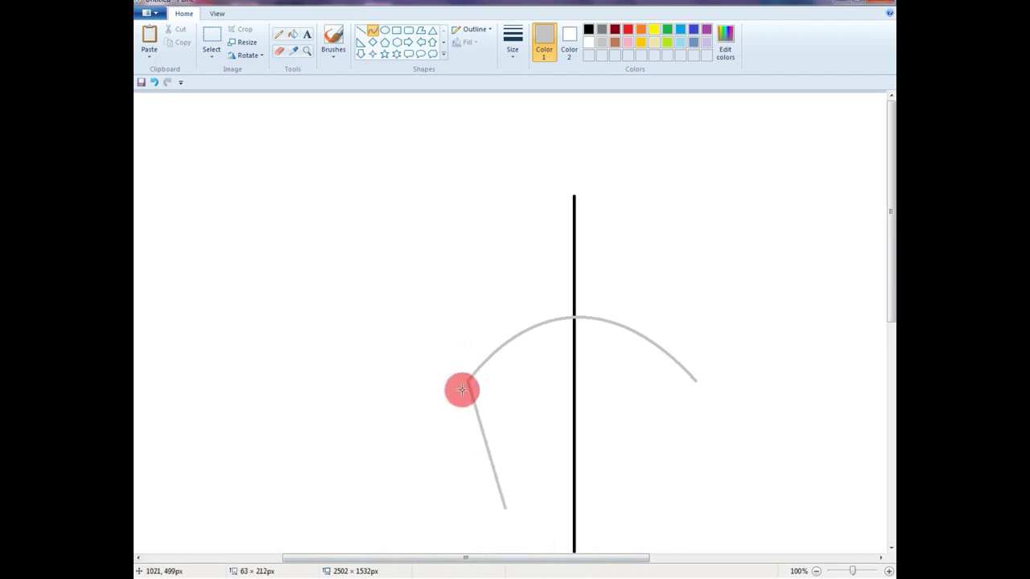
pyautogui.moveTo(461, 388); pyautogui.dragTo(440, 525)
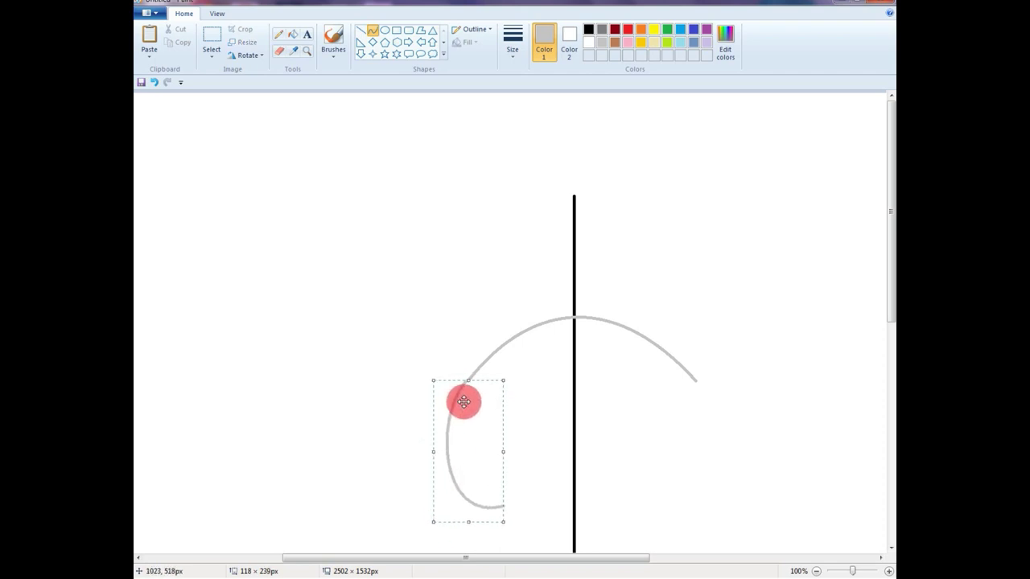
pyautogui.click(675, 452)
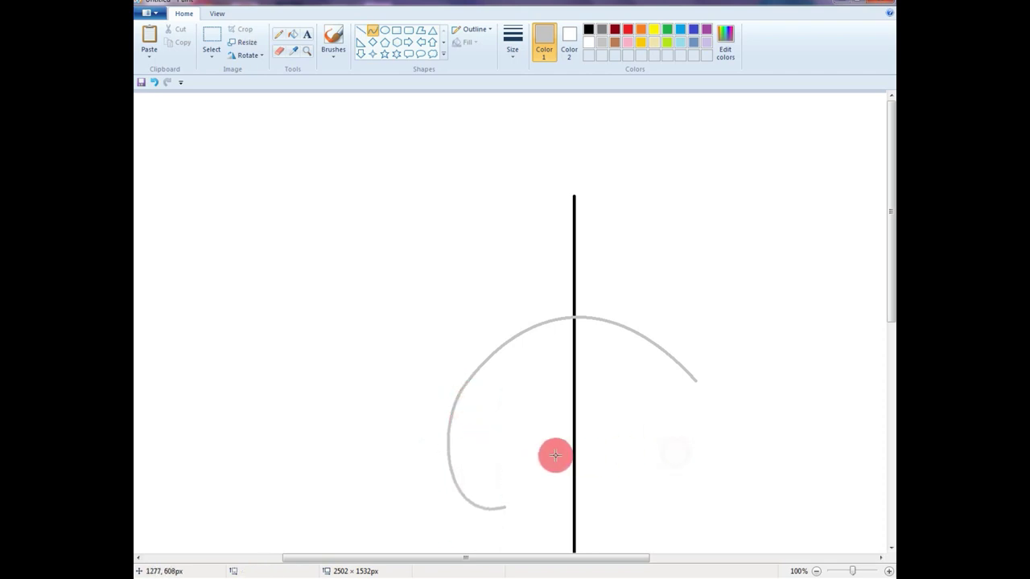
pyautogui.click(371, 31)
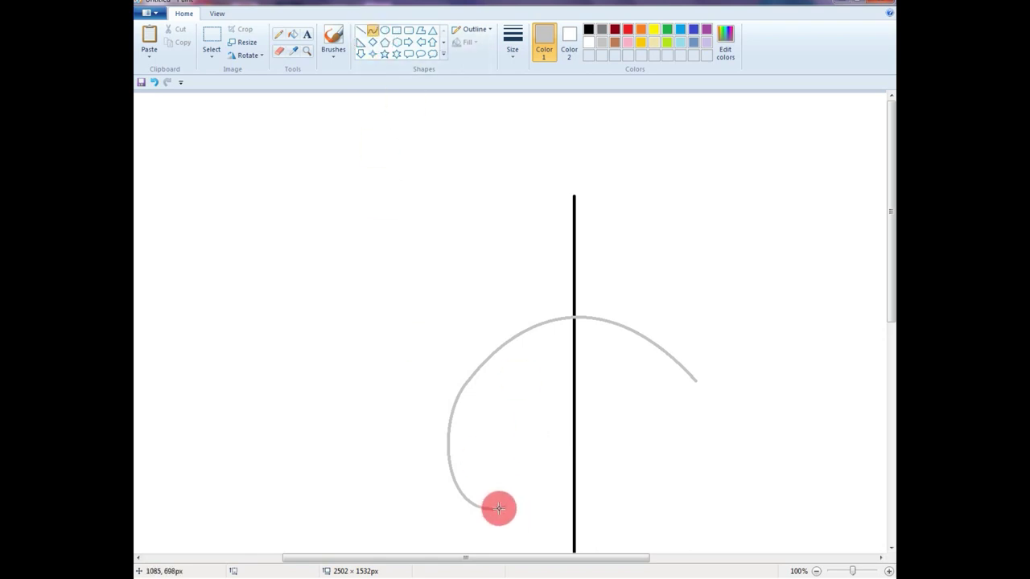
pyautogui.moveTo(492, 509); pyautogui.dragTo(552, 507)
pyautogui.click(710, 495)
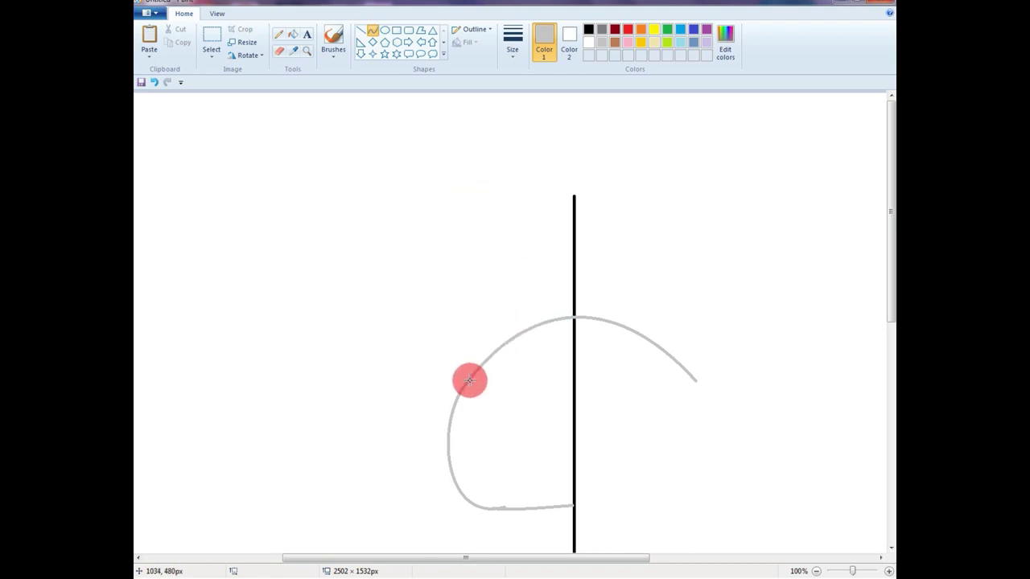
# Draw a higher light gray arc over the existing head curve and fill the half head with light gray.
pyautogui.moveTo(469, 379); pyautogui.dragTo(694, 381)
pyautogui.moveTo(474, 377); pyautogui.dragTo(659, 276)
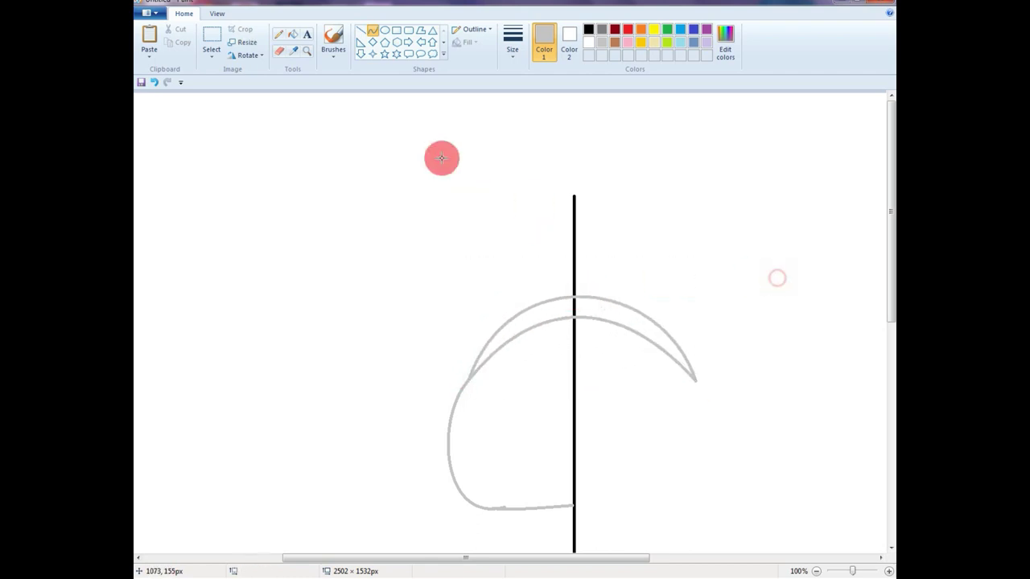
pyautogui.click(292, 34)
pyautogui.click(530, 315)
pyautogui.click(525, 378)
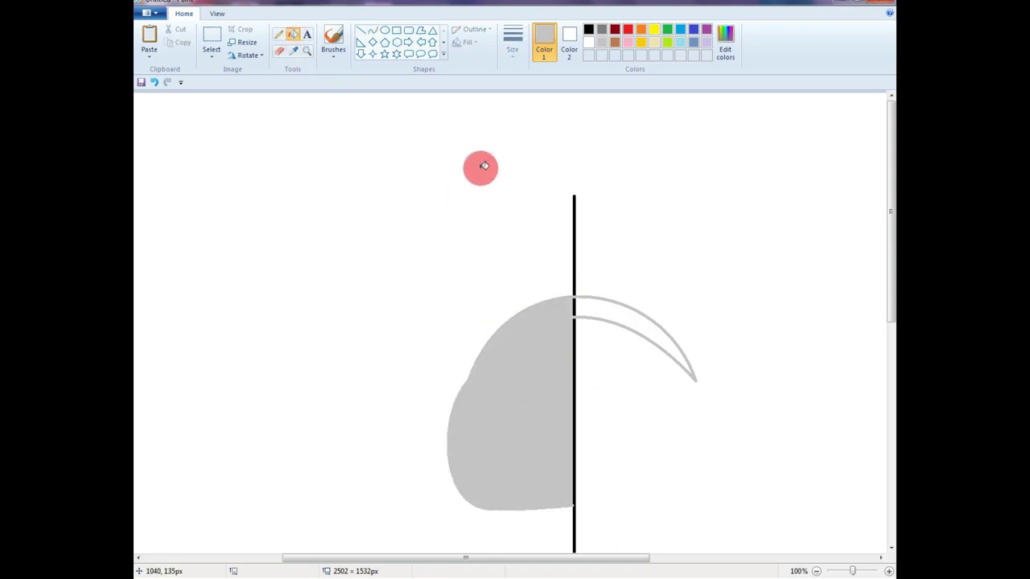
# Draw a tilted oval eye patch with black curves on the half face and fill it with a near-black shade.
pyautogui.click(372, 30)
pyautogui.click(588, 29)
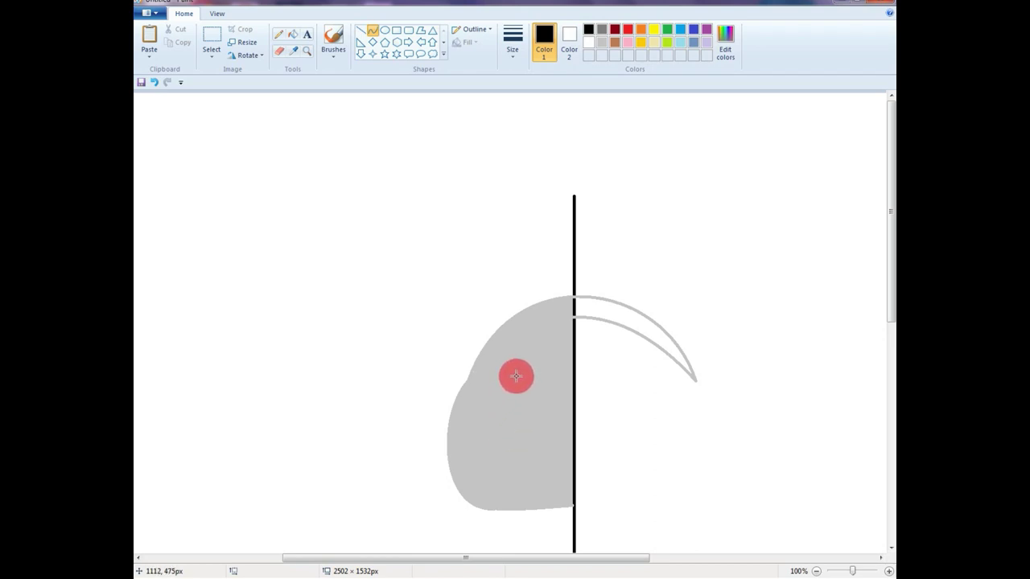
pyautogui.moveTo(520, 386); pyautogui.dragTo(508, 415)
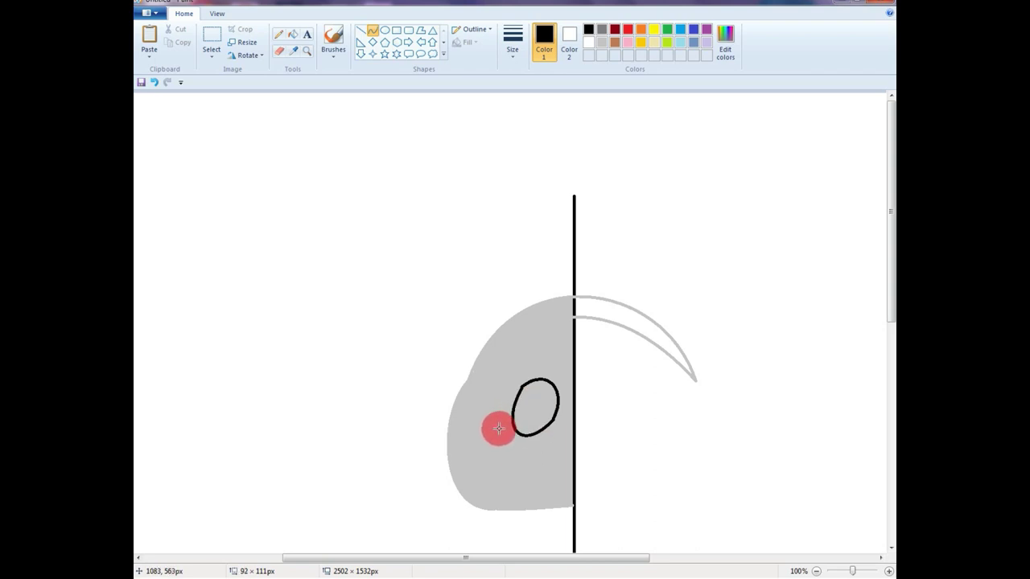
pyautogui.click(292, 35)
pyautogui.click(526, 405)
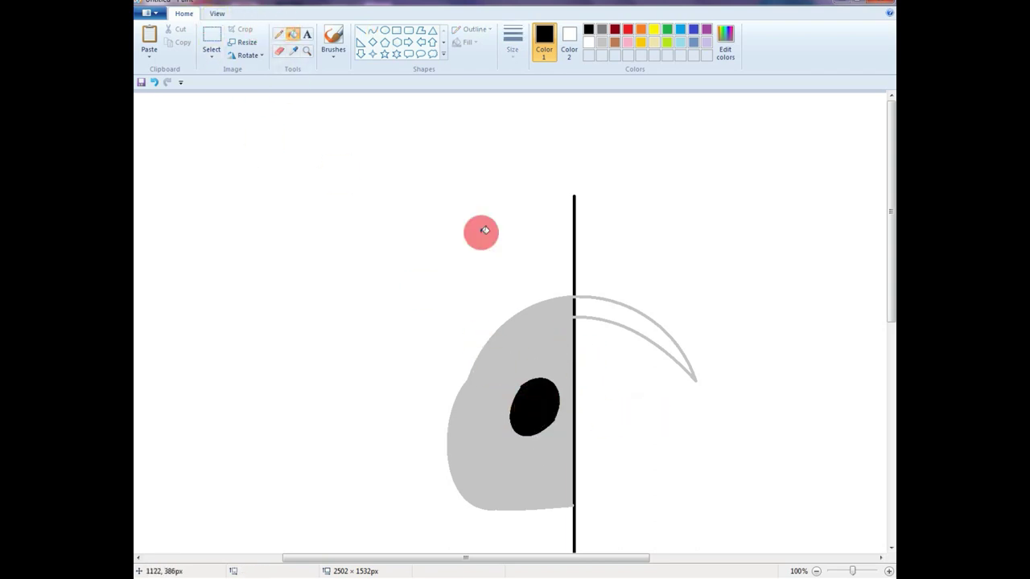
pyautogui.click(735, 46)
pyautogui.moveTo(636, 306); pyautogui.dragTo(633, 299)
pyautogui.click(399, 370)
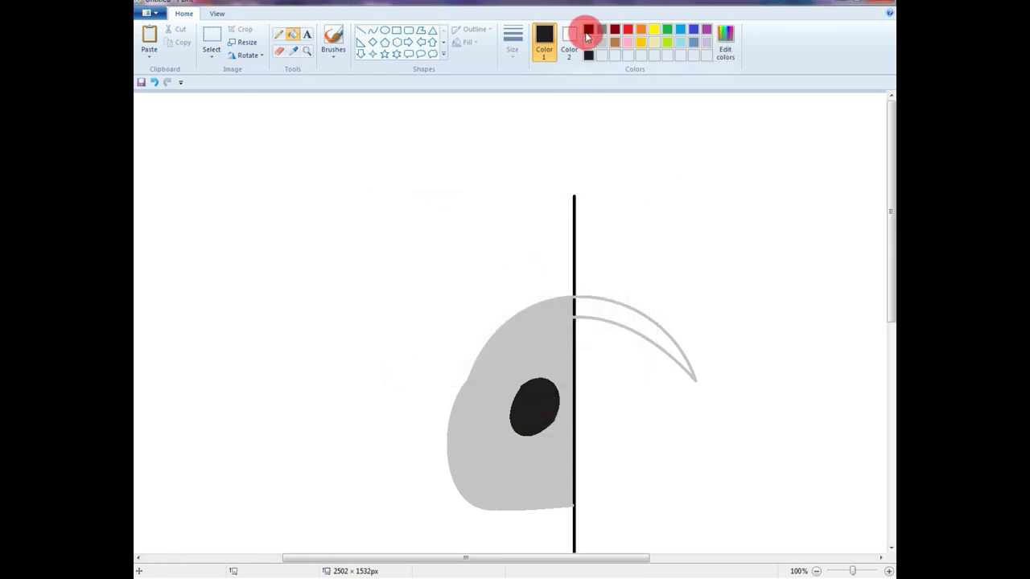
# Draw a black-filled oval pupil in the eye patch and add a small solid white highlight near its top.
pyautogui.click(385, 30)
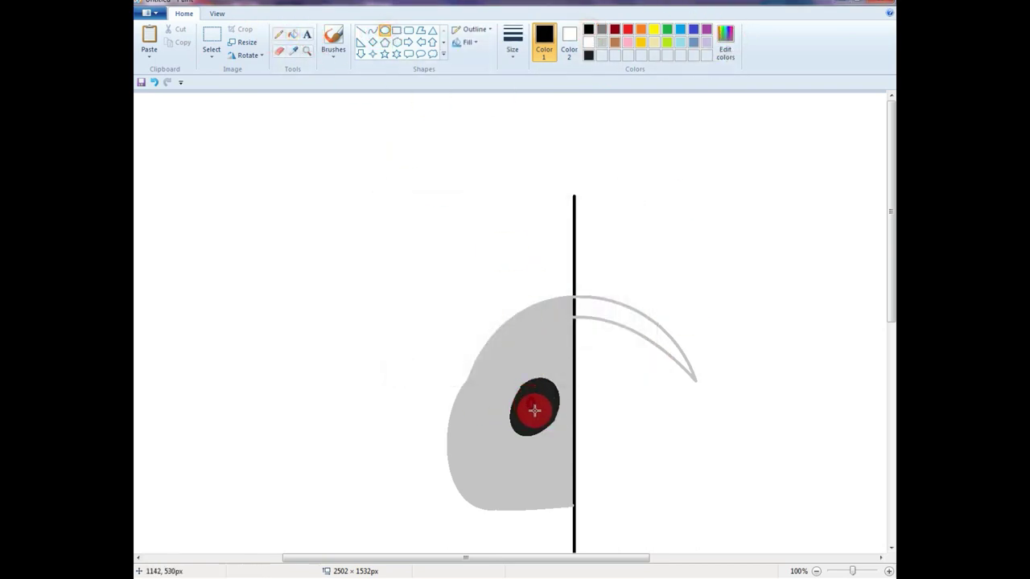
pyautogui.click(292, 33)
pyautogui.click(533, 407)
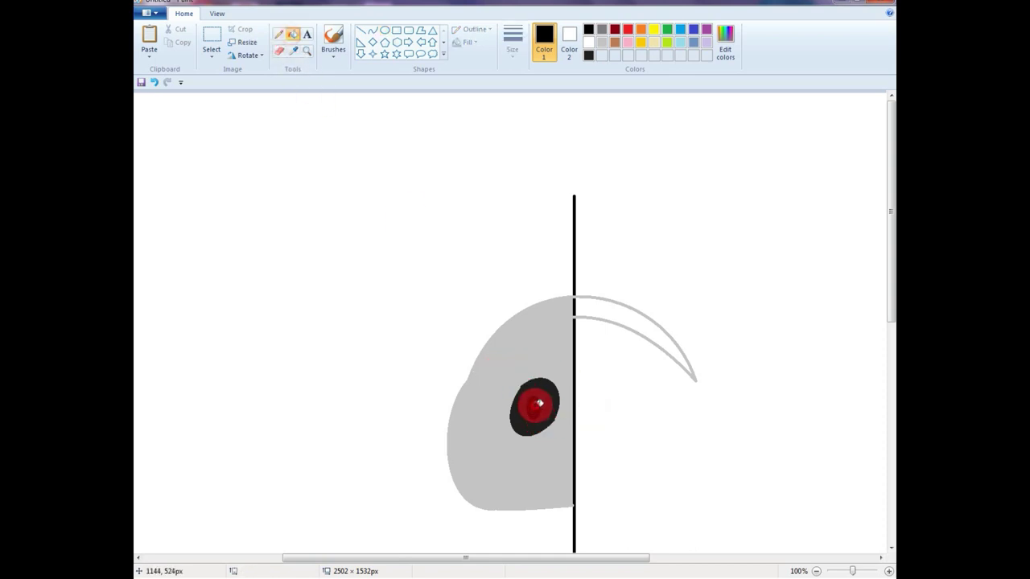
pyautogui.click(385, 31)
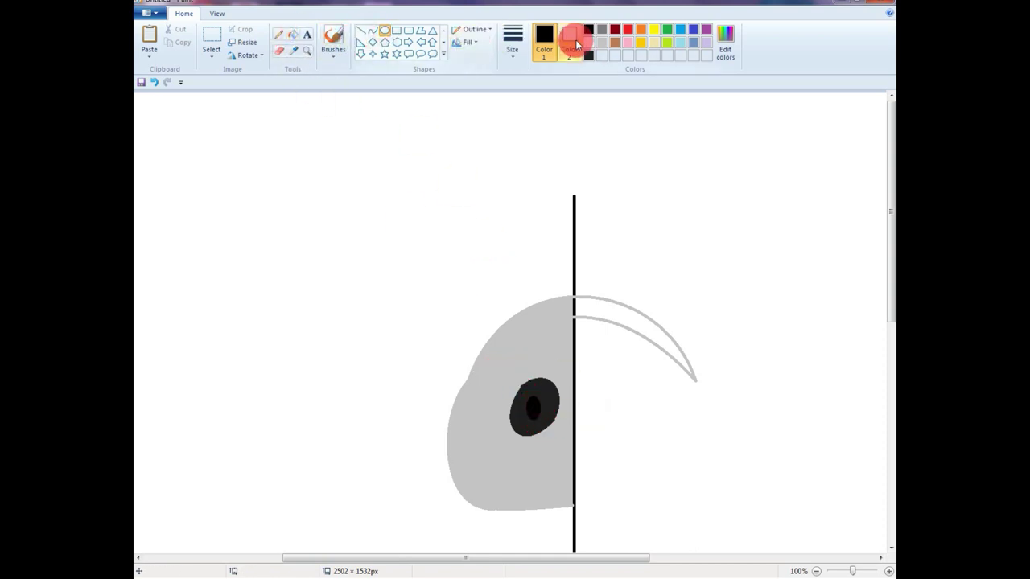
pyautogui.click(588, 41)
pyautogui.click(471, 42)
pyautogui.click(479, 74)
pyautogui.moveTo(529, 398); pyautogui.dragTo(538, 405)
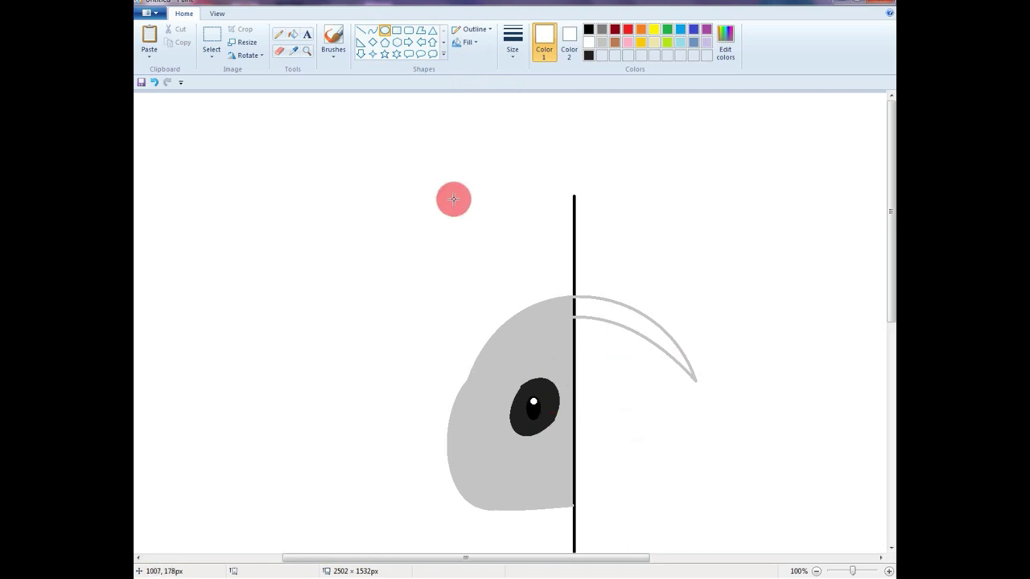
# Mix a darker shade of the light gray, draw a half muzzle against the center line above the chin and fill it.
pyautogui.click(372, 30)
pyautogui.click(725, 45)
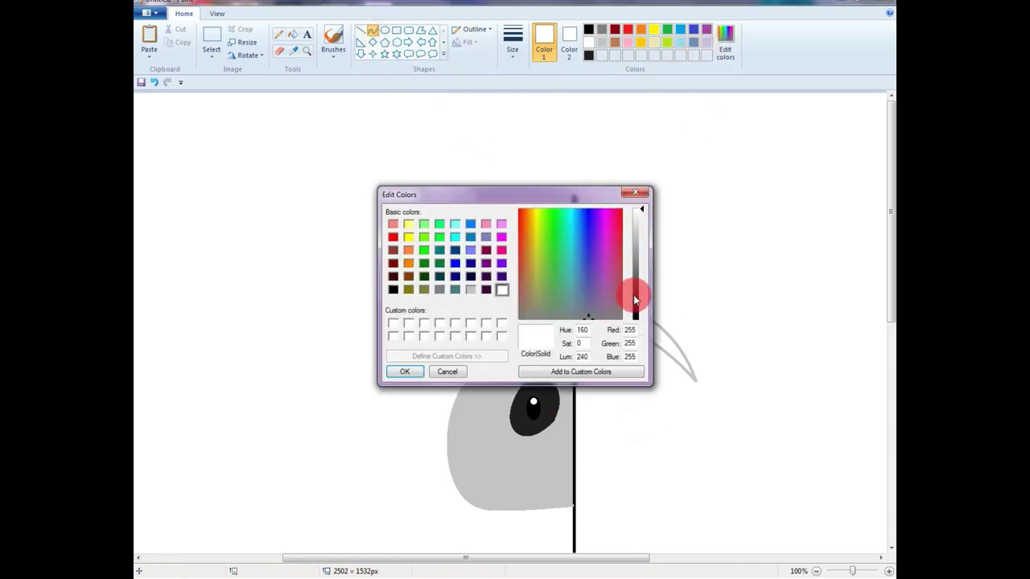
pyautogui.click(636, 192)
pyautogui.click(602, 42)
pyautogui.click(724, 42)
pyautogui.click(641, 252)
pyautogui.click(404, 371)
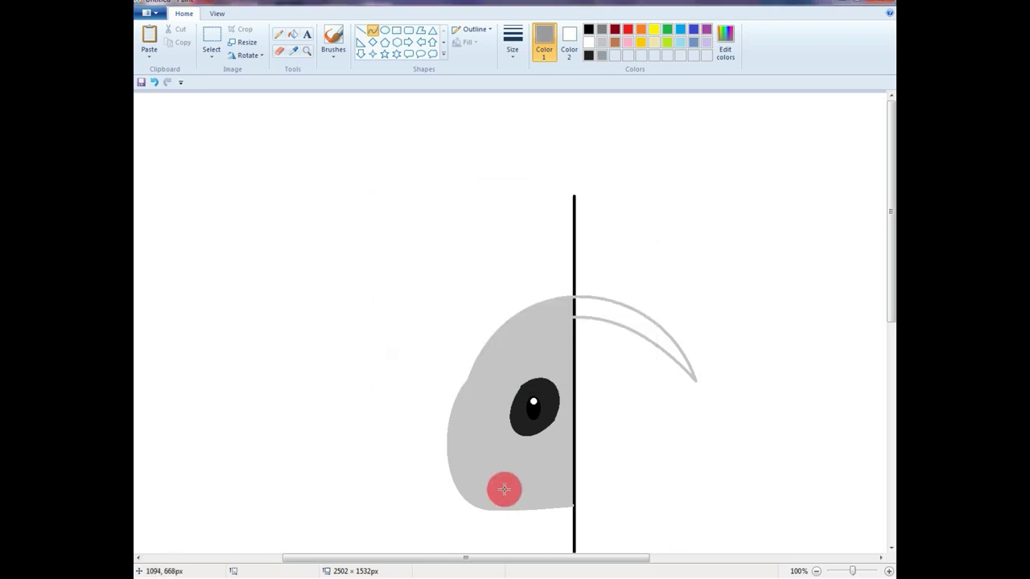
pyautogui.moveTo(579, 450); pyautogui.dragTo(539, 515)
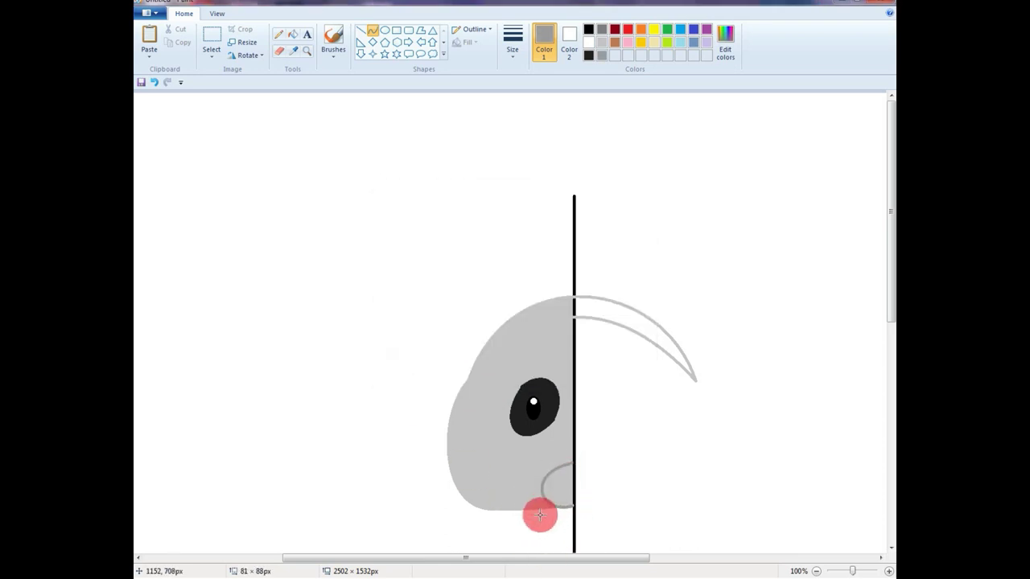
pyautogui.click(292, 35)
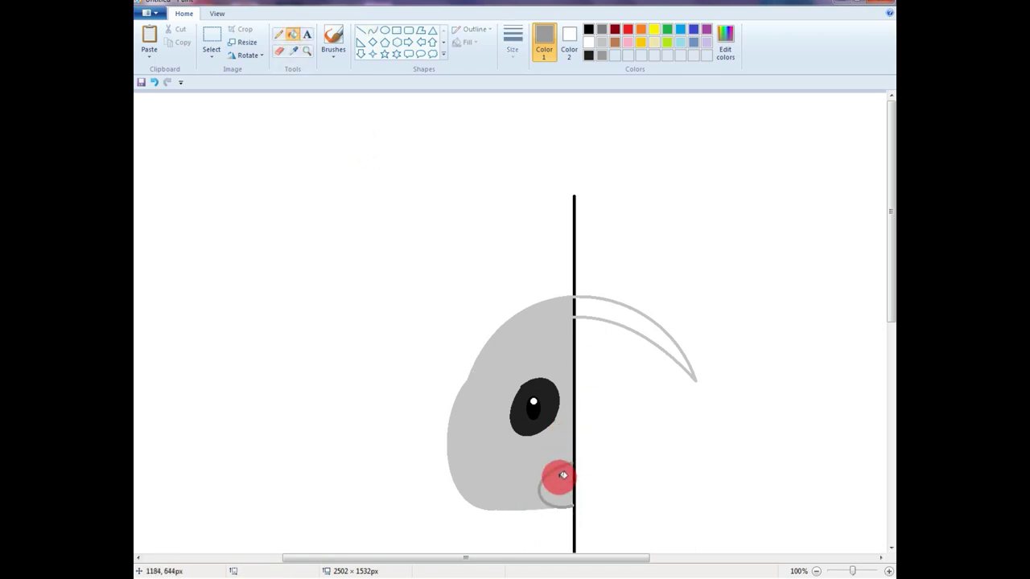
pyautogui.click(555, 478)
# Outline a black half-triangle nose on the upper muzzle against the center line and fill it with black.
pyautogui.click(374, 33)
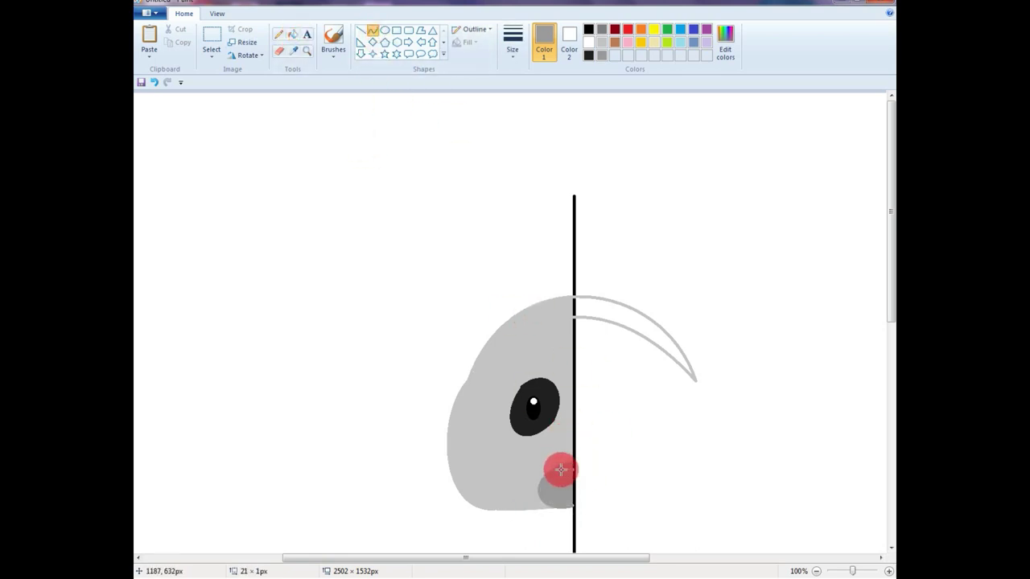
pyautogui.click(588, 31)
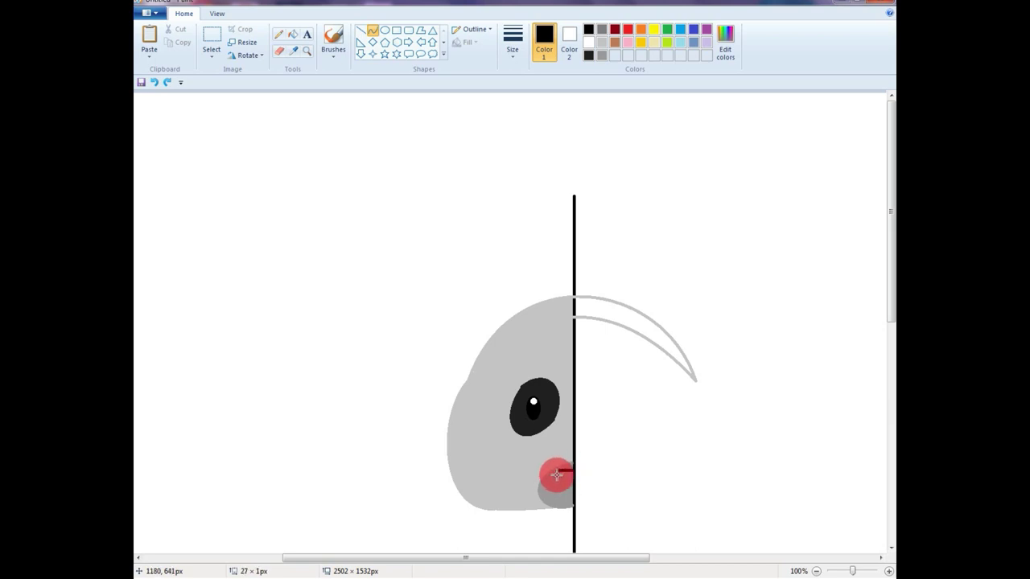
pyautogui.moveTo(557, 475); pyautogui.dragTo(572, 493)
pyautogui.click(614, 463)
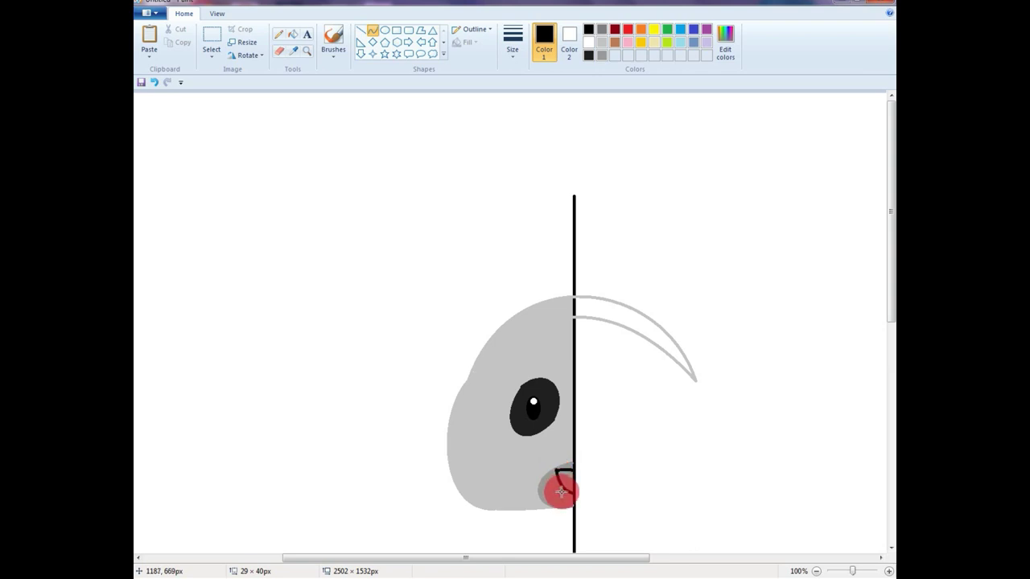
pyautogui.click(293, 33)
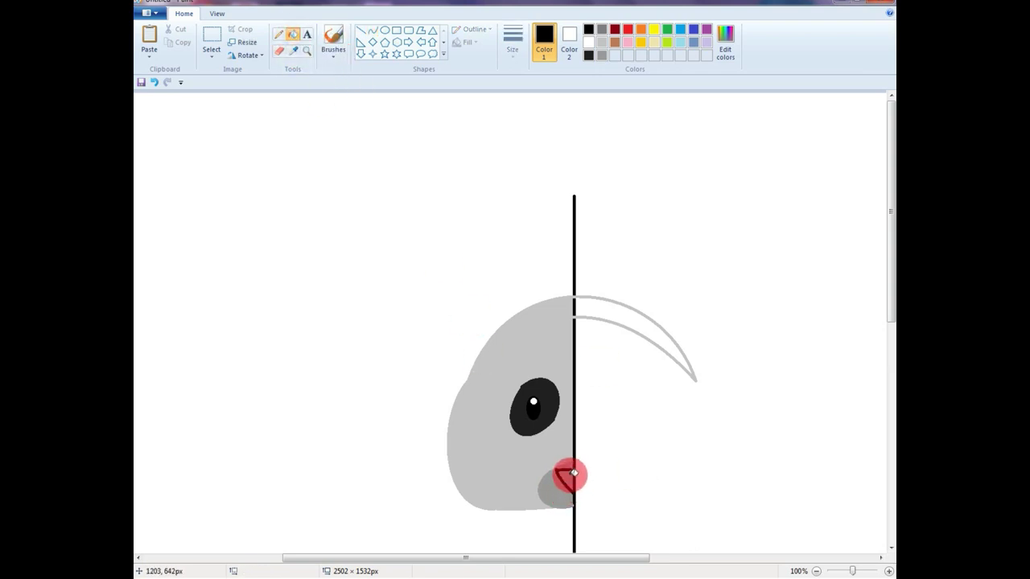
pyautogui.click(567, 477)
# Select the half face up to the center line, about 477 × 959 px, and copy it.
pyautogui.click(815, 571)
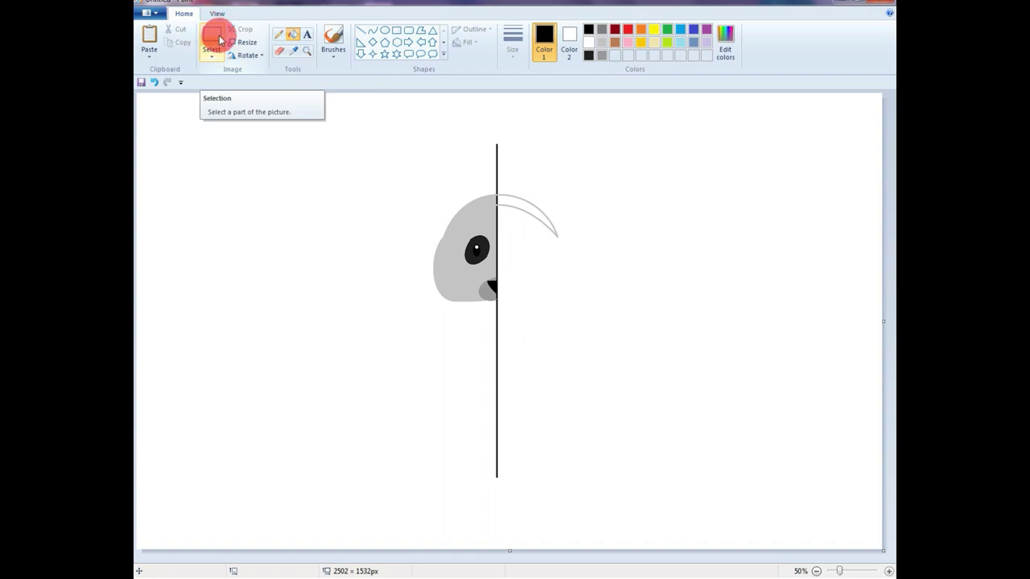
pyautogui.click(218, 38)
pyautogui.moveTo(354, 131)
pyautogui.mouseDown()
pyautogui.moveTo(417, 316)
pyautogui.moveTo(496, 417)
pyautogui.mouseUp()
pyautogui.rightClick(469, 269)
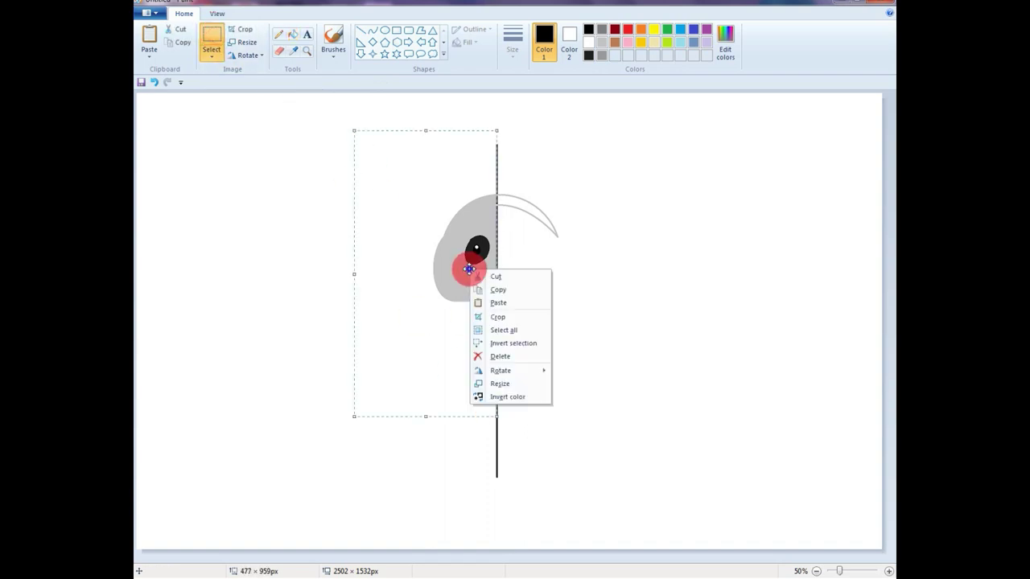
pyautogui.click(492, 290)
# Try to place a horizontally flipped copy of the half face against the center line, and undo the placement.
pyautogui.rightClick(597, 299)
pyautogui.click(618, 335)
pyautogui.click(246, 54)
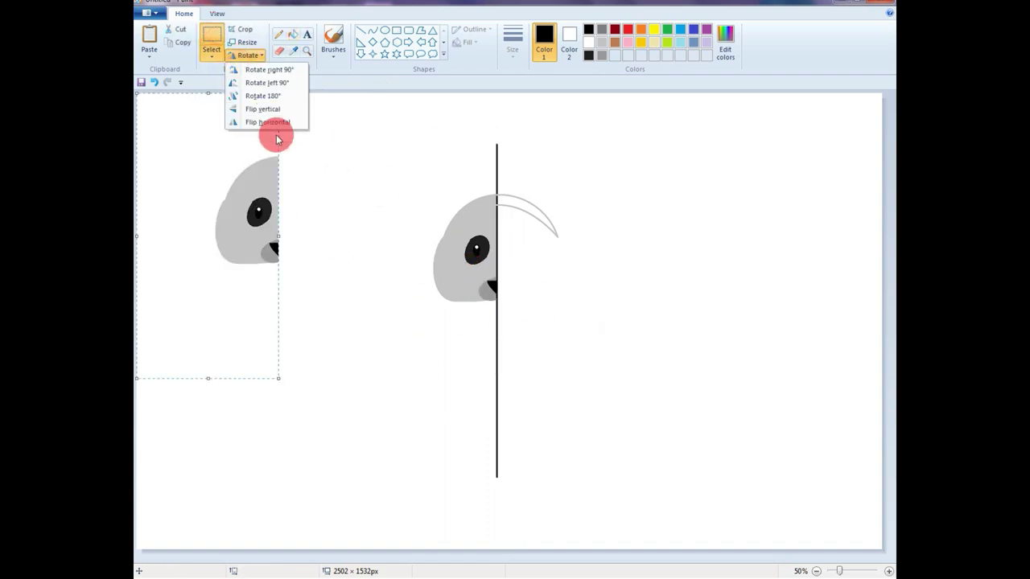
pyautogui.click(244, 58)
pyautogui.click(259, 150)
pyautogui.moveTo(248, 191); pyautogui.dragTo(582, 231)
pyautogui.click(888, 571)
pyautogui.click(620, 557)
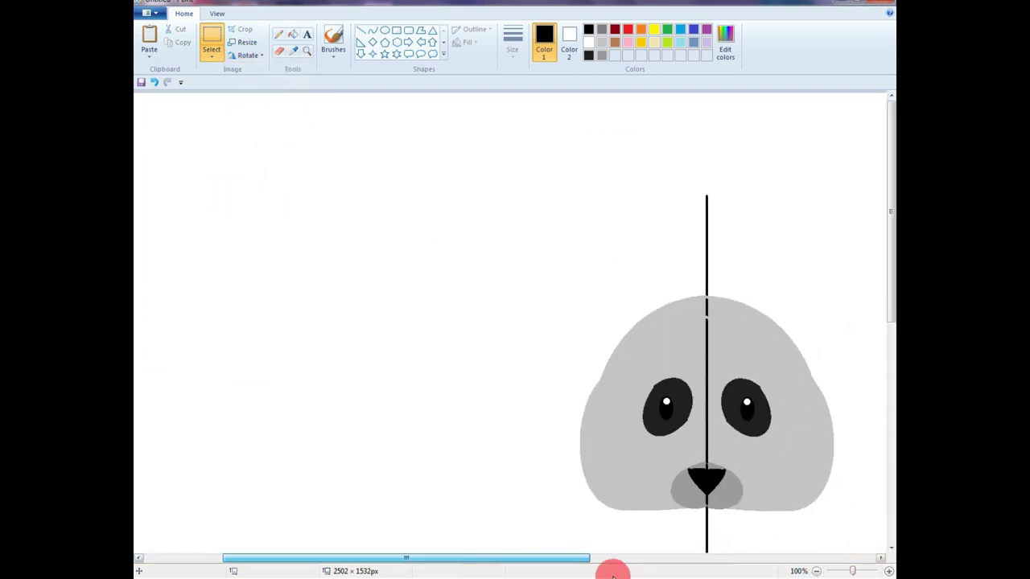
pyautogui.hotkey('ctrl', 'z')
# Paste the half face again, flip it horizontally and align it with the center line to complete the face.
pyautogui.rightClick(616, 302)
pyautogui.click(643, 340)
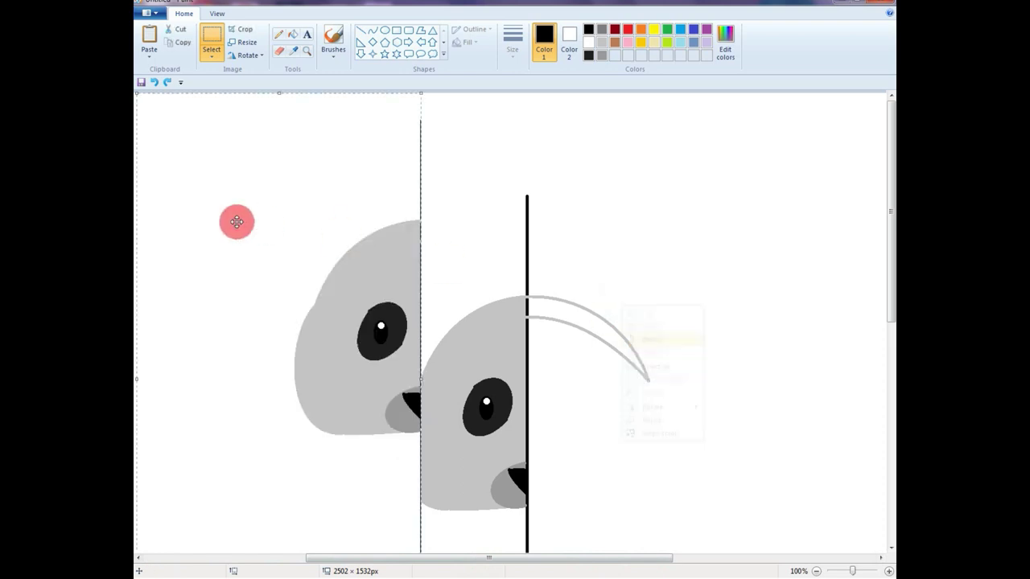
pyautogui.moveTo(237, 223); pyautogui.dragTo(579, 297)
pyautogui.click(251, 57)
pyautogui.click(264, 120)
pyautogui.moveTo(603, 362); pyautogui.dragTo(648, 365)
pyautogui.click(804, 304)
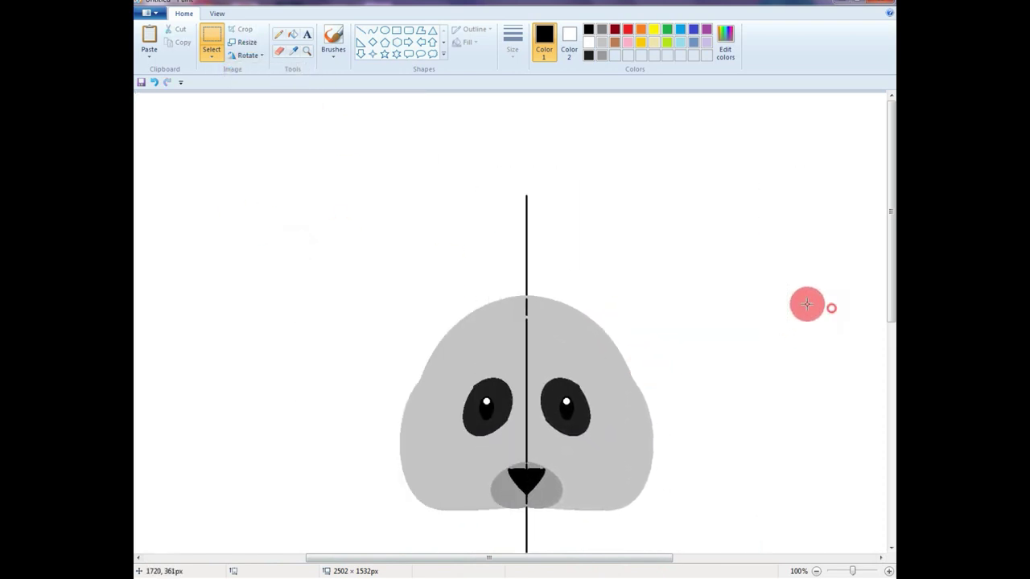
# Erase the center line above the nose, using light gray over the head and darker gray over the muzzle.
pyautogui.click(602, 42)
pyautogui.click(563, 48)
pyautogui.click(279, 51)
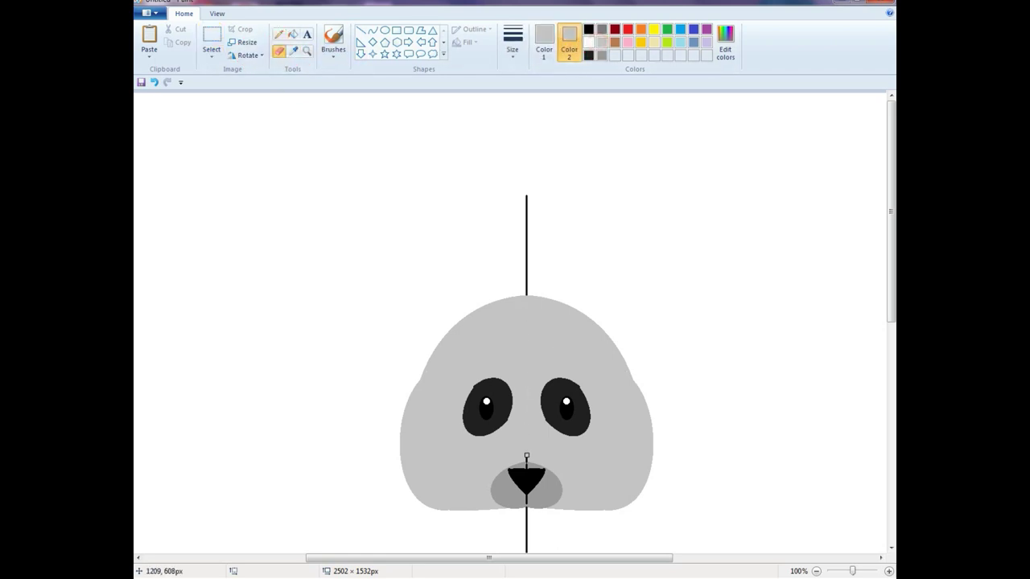
pyautogui.click(587, 53)
# Even out the nose's upper edge by covering it with a straight horizontal line in the muzzle's darker gray.
pyautogui.click(361, 30)
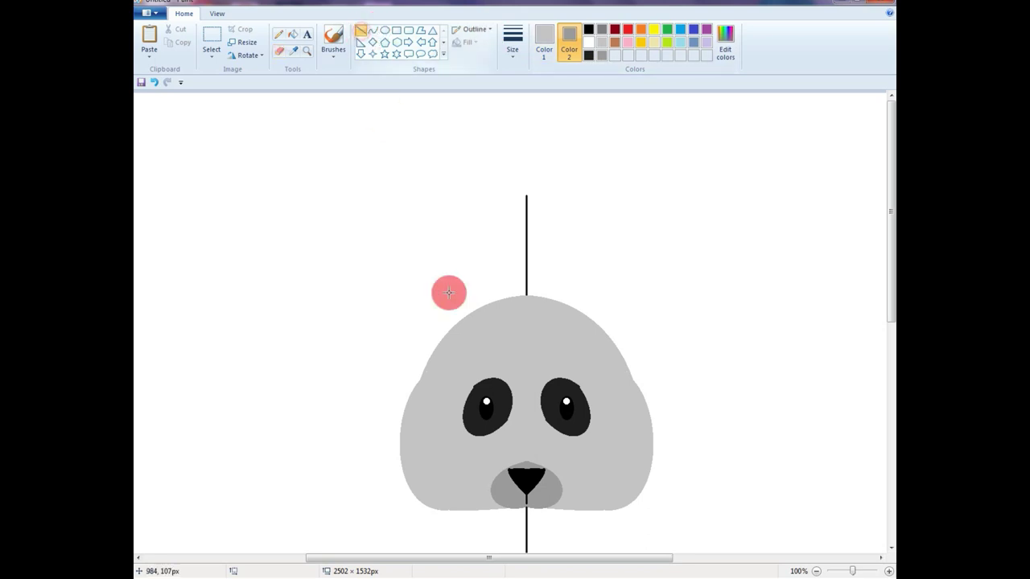
pyautogui.click(588, 30)
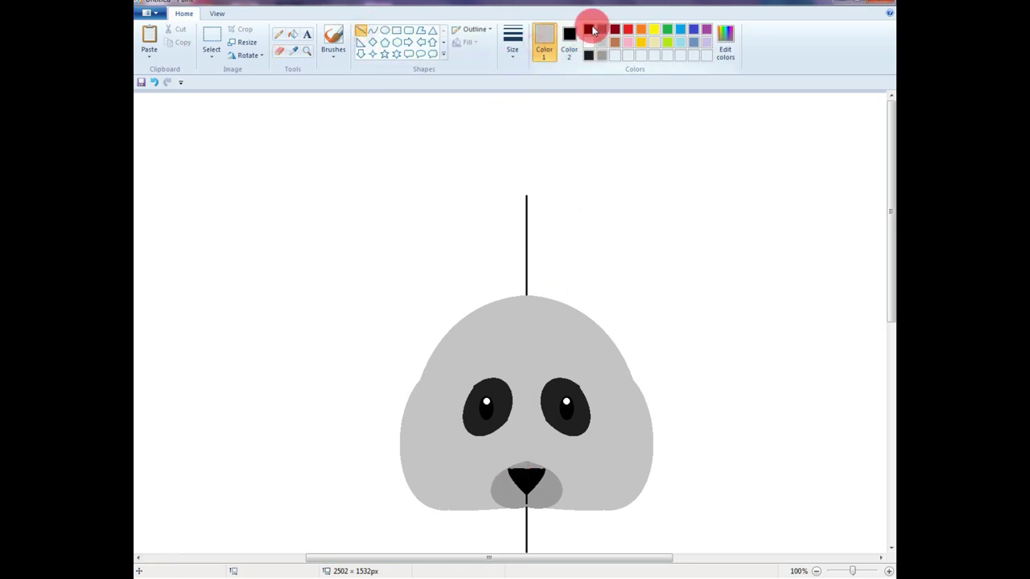
pyautogui.click(372, 29)
pyautogui.click(889, 571)
pyautogui.moveTo(462, 558)
pyautogui.mouseDown()
pyautogui.moveTo(608, 558)
pyautogui.moveTo(563, 558)
pyautogui.mouseUp()
pyautogui.moveTo(890, 188); pyautogui.dragTo(890, 311)
pyautogui.moveTo(499, 333); pyautogui.dragTo(539, 333)
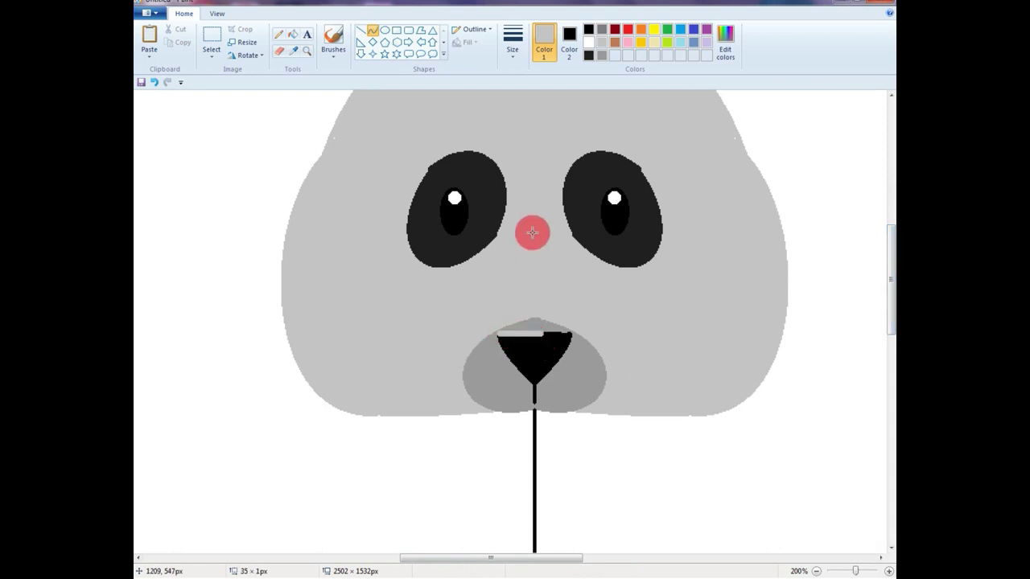
pyautogui.hotkey('ctrl', 'z')
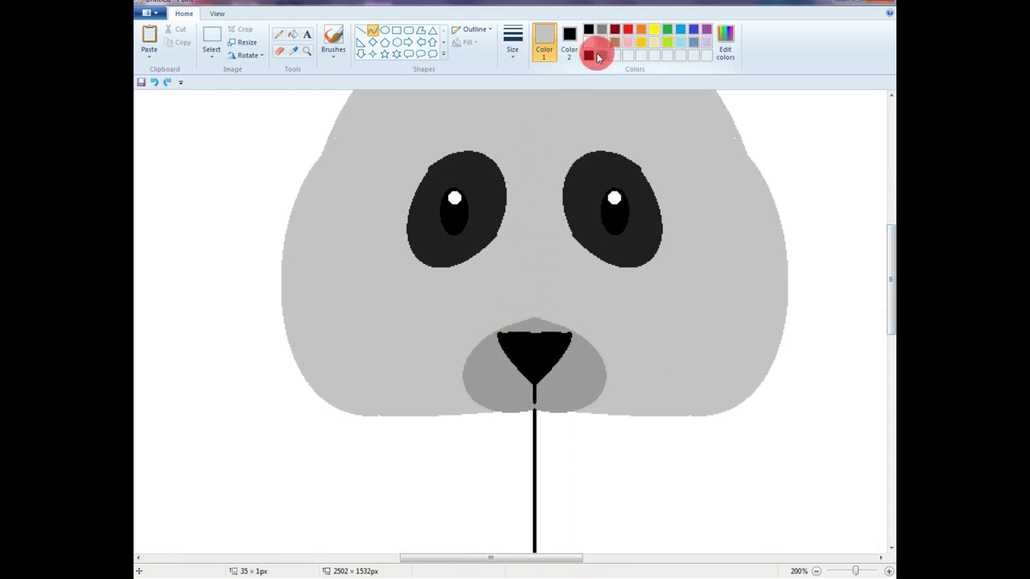
pyautogui.moveTo(501, 333); pyautogui.dragTo(568, 341)
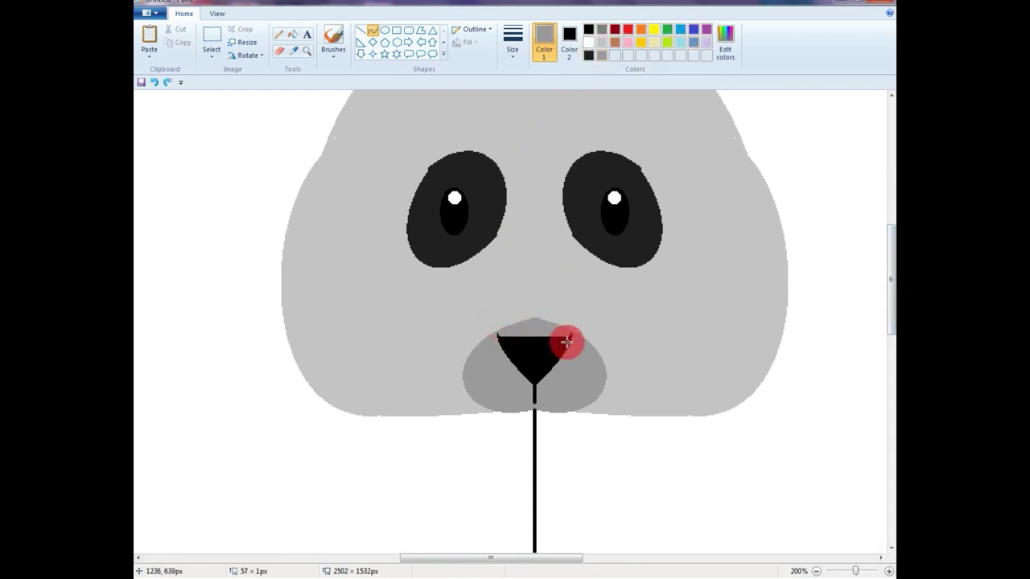
# Undo the gray line over the nose and draw a slightly bowed black curve along the nose's upper edge.
pyautogui.hotkey('ctrl', 'z')
pyautogui.click(588, 55)
pyautogui.click(590, 30)
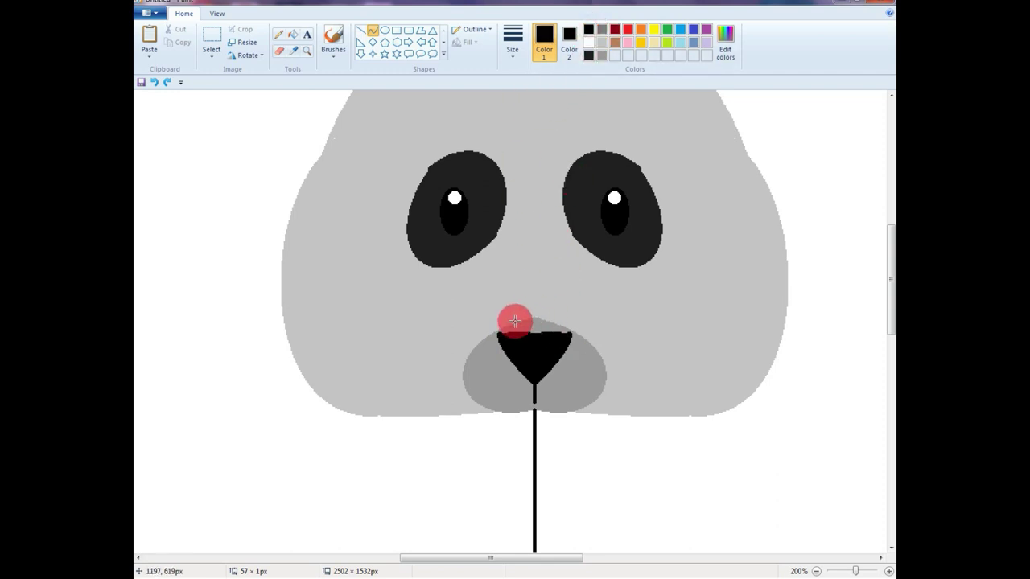
pyautogui.moveTo(500, 333); pyautogui.dragTo(568, 331)
# Erase the black line below the nose within the muzzle, using the muzzle's darker gray as the eraser color.
pyautogui.click(279, 50)
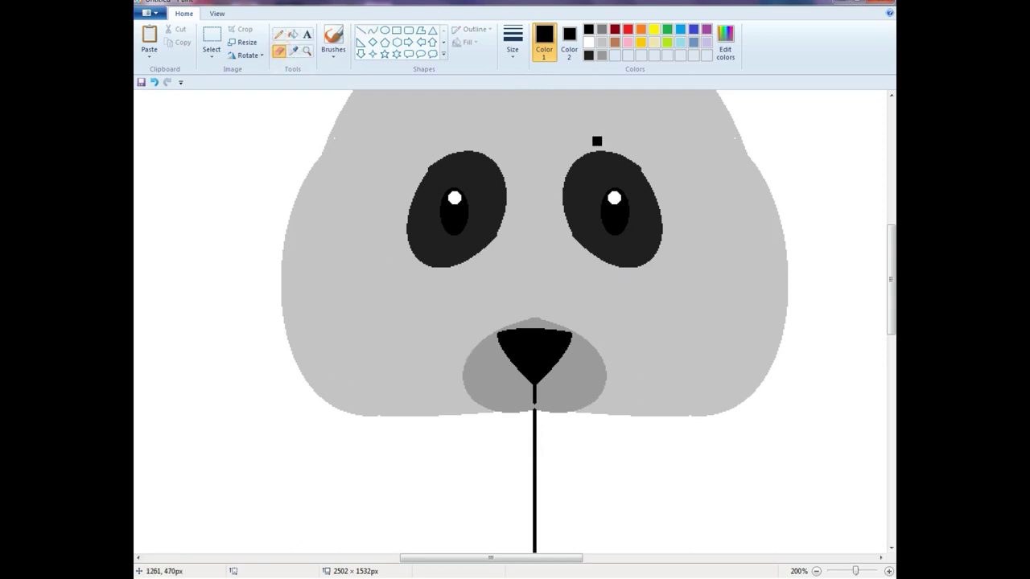
pyautogui.click(568, 44)
pyautogui.click(602, 54)
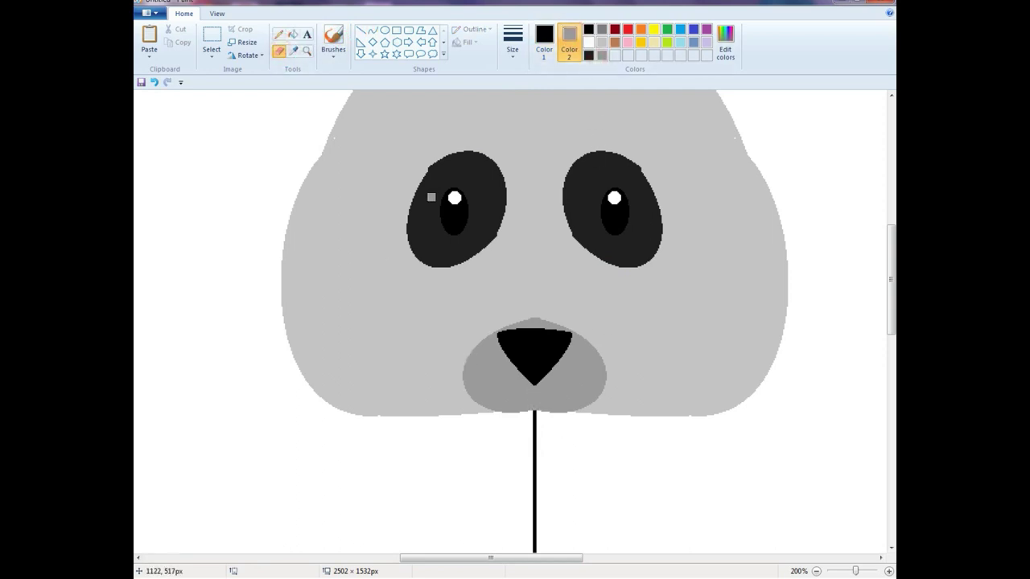
# Erase the remaining center line below the face with white and remove any remnants above the head.
pyautogui.click(590, 45)
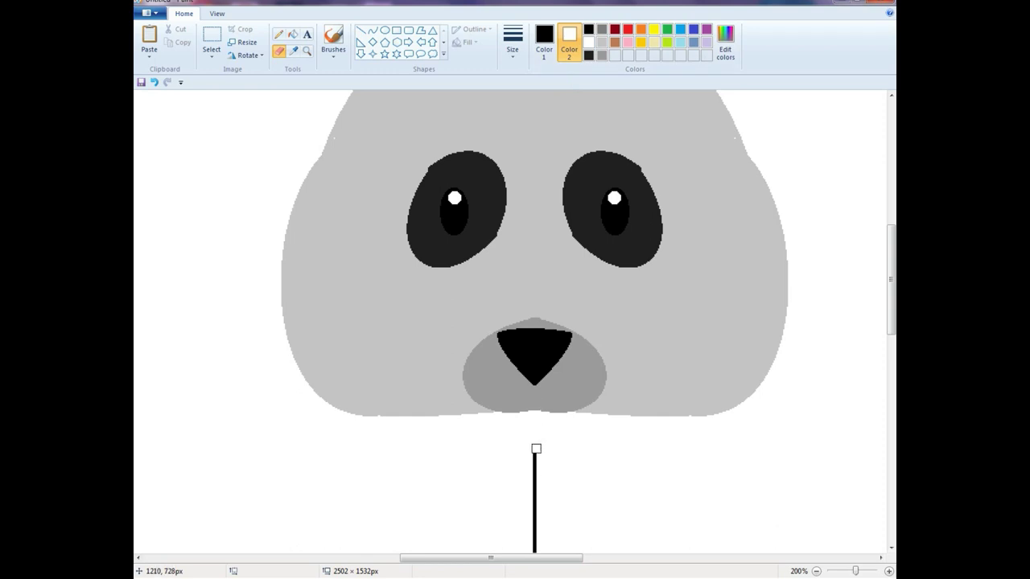
pyautogui.scroll(-3, 775, 368)
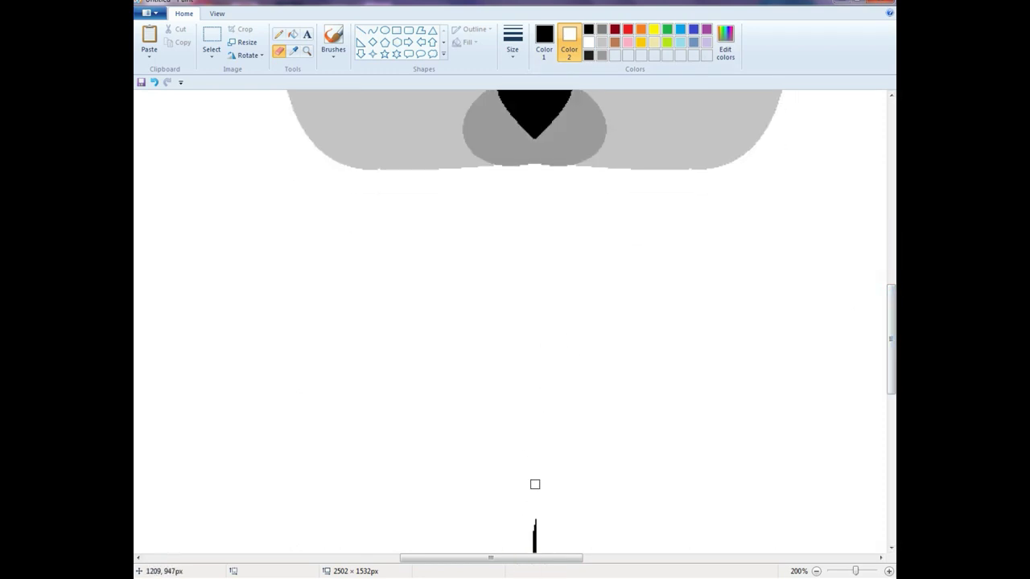
pyautogui.moveTo(890, 316); pyautogui.dragTo(889, 158)
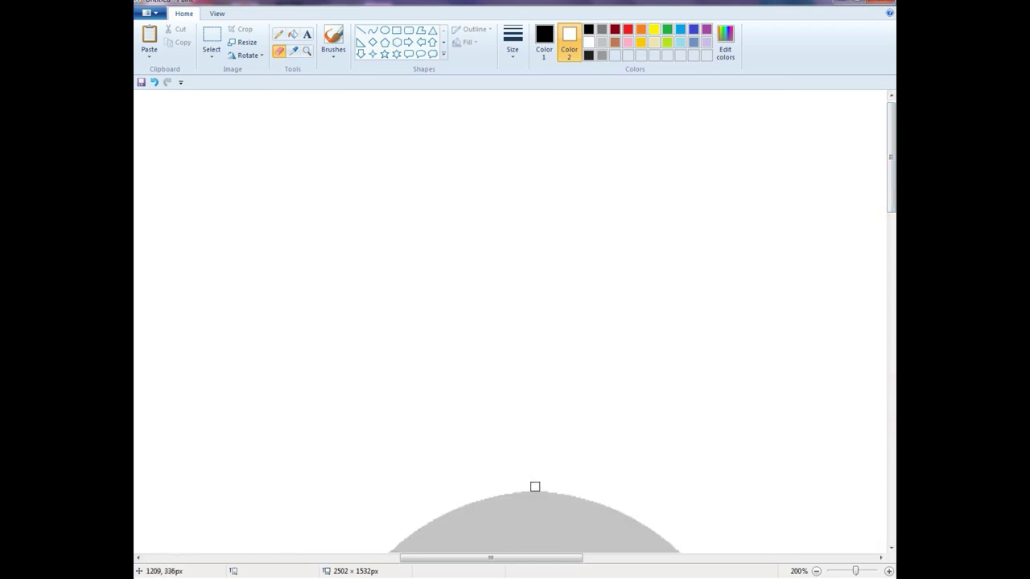
pyautogui.moveTo(887, 366); pyautogui.dragTo(889, 275)
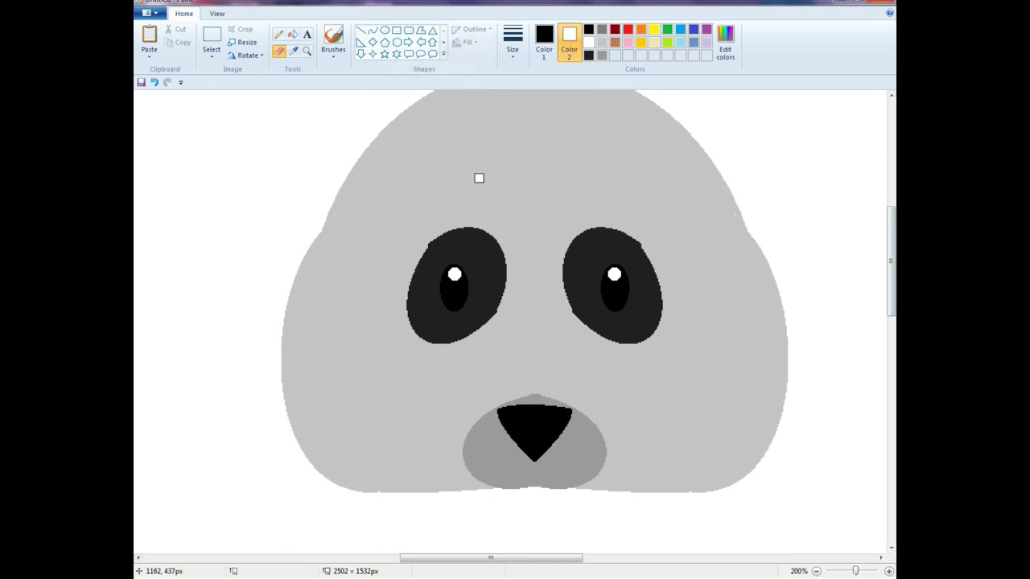
# Try to draw a rounded chin curve below the muzzle in the muzzle's darker gray.
pyautogui.click(602, 54)
pyautogui.click(372, 30)
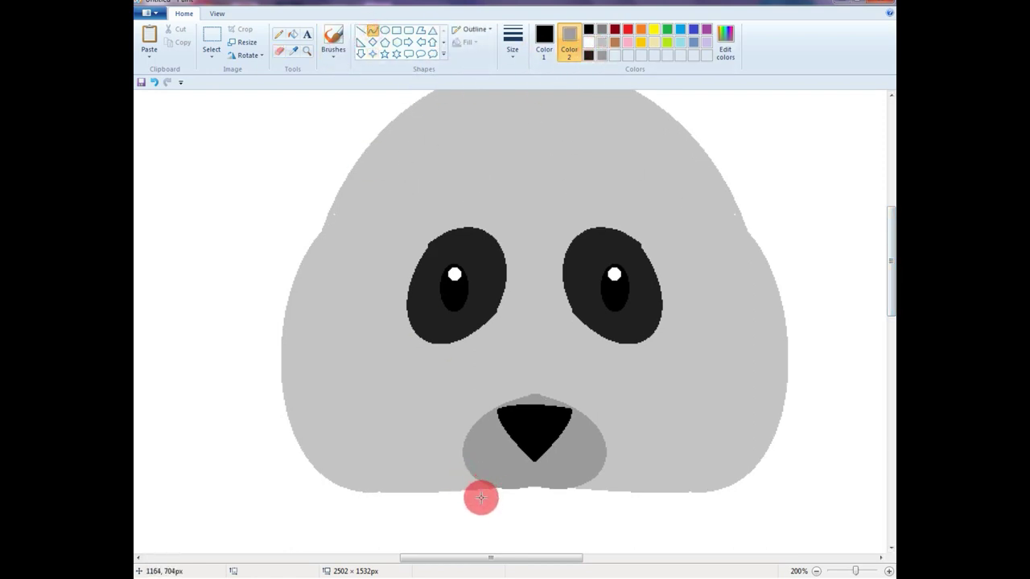
pyautogui.moveTo(486, 486)
pyautogui.mouseDown()
pyautogui.moveTo(562, 499)
pyautogui.moveTo(505, 498)
pyautogui.moveTo(543, 502)
pyautogui.moveTo(492, 488)
pyautogui.moveTo(501, 487)
pyautogui.moveTo(508, 521)
pyautogui.moveTo(557, 517)
pyautogui.mouseUp()
pyautogui.hotkey('ctrl', 'z')
pyautogui.click(544, 40)
pyautogui.click(602, 54)
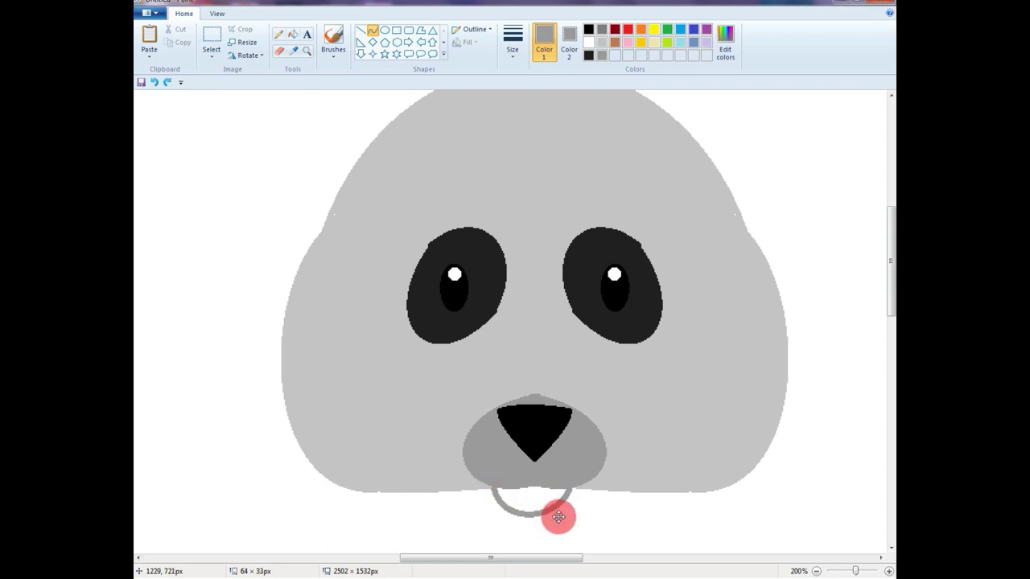
# Try filling the chin shape with the darker gray and with light gray.
pyautogui.click(294, 34)
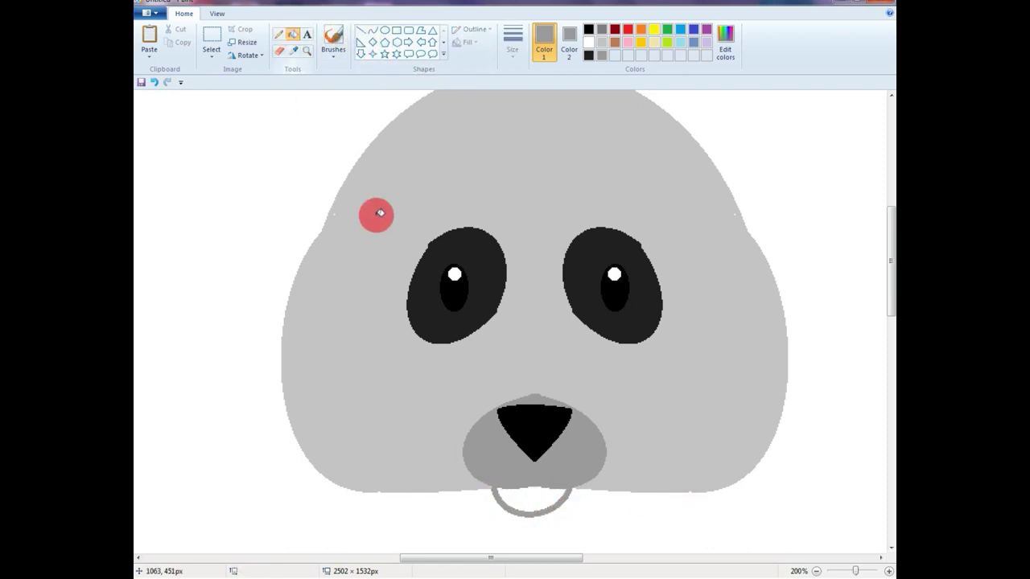
pyautogui.click(537, 501)
pyautogui.hotkey('ctrl', 'z')
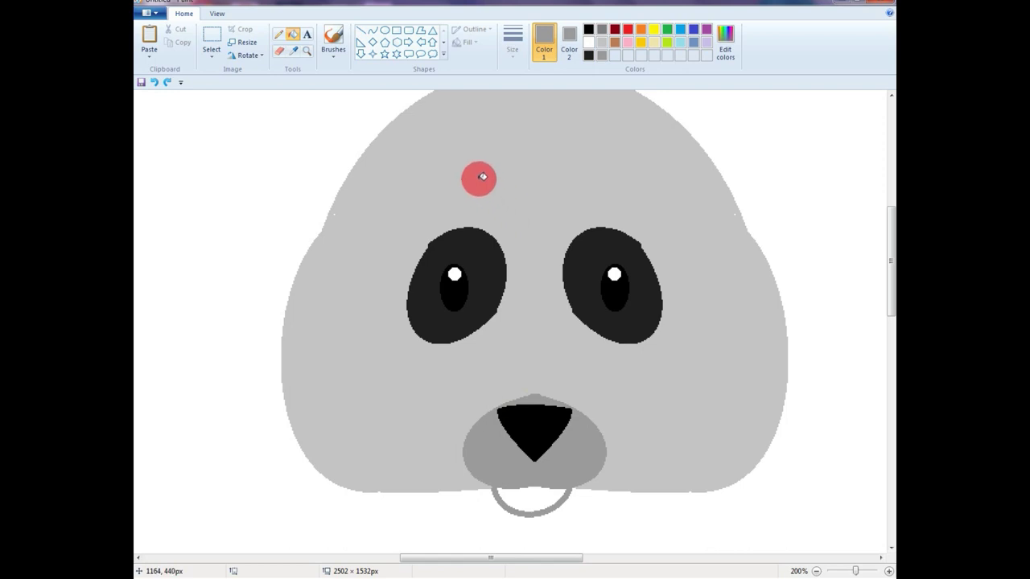
pyautogui.click(602, 41)
pyautogui.click(534, 499)
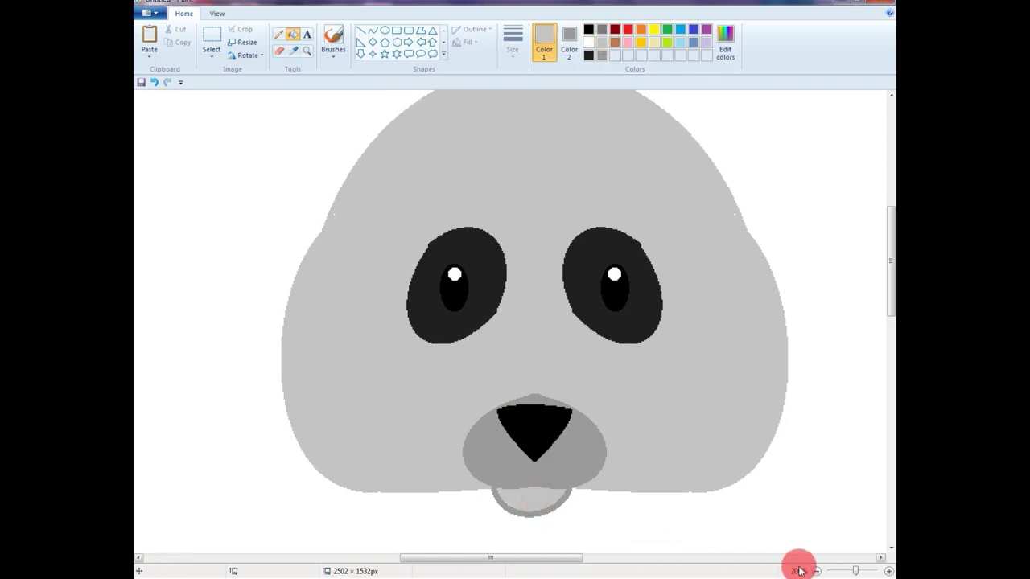
# Redraw a small rounded chin curve centered below the muzzle in the darker gray and fill it with the same gray.
pyautogui.click(815, 570)
pyautogui.click(816, 570)
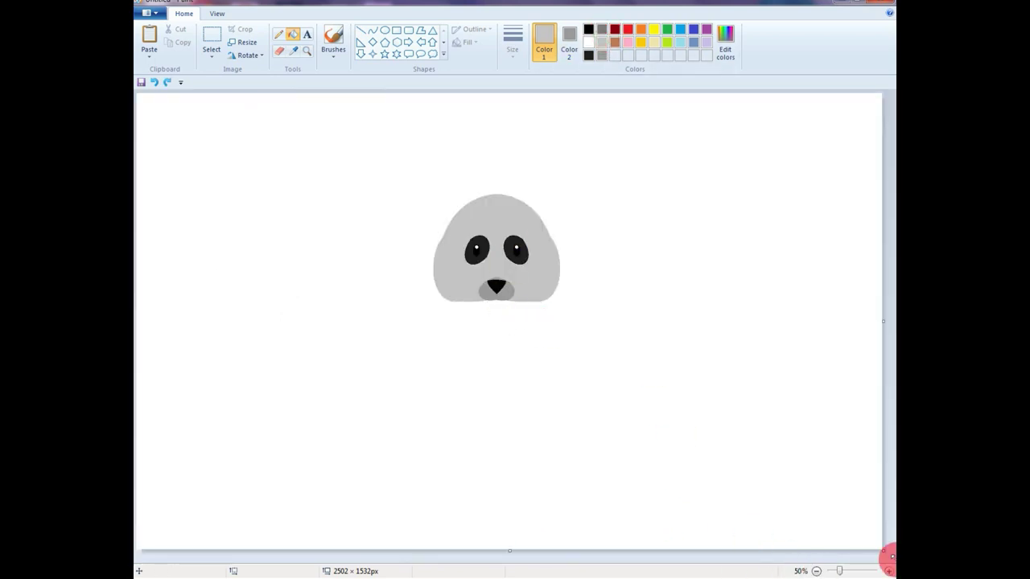
pyautogui.click(888, 570)
pyautogui.moveTo(639, 561); pyautogui.dragTo(593, 561)
pyautogui.click(605, 57)
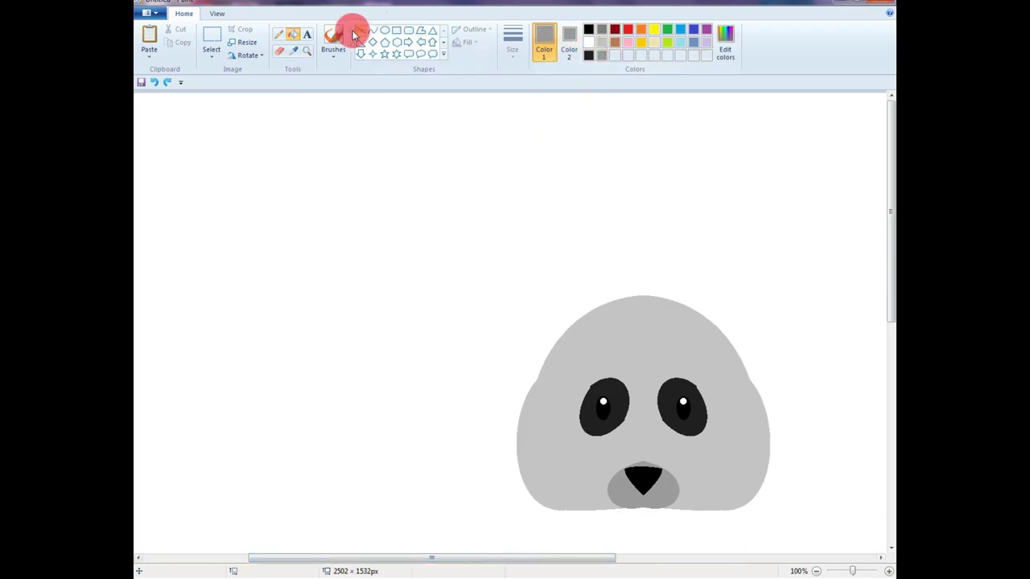
pyautogui.click(372, 29)
pyautogui.moveTo(626, 508); pyautogui.dragTo(644, 514)
pyautogui.click(293, 34)
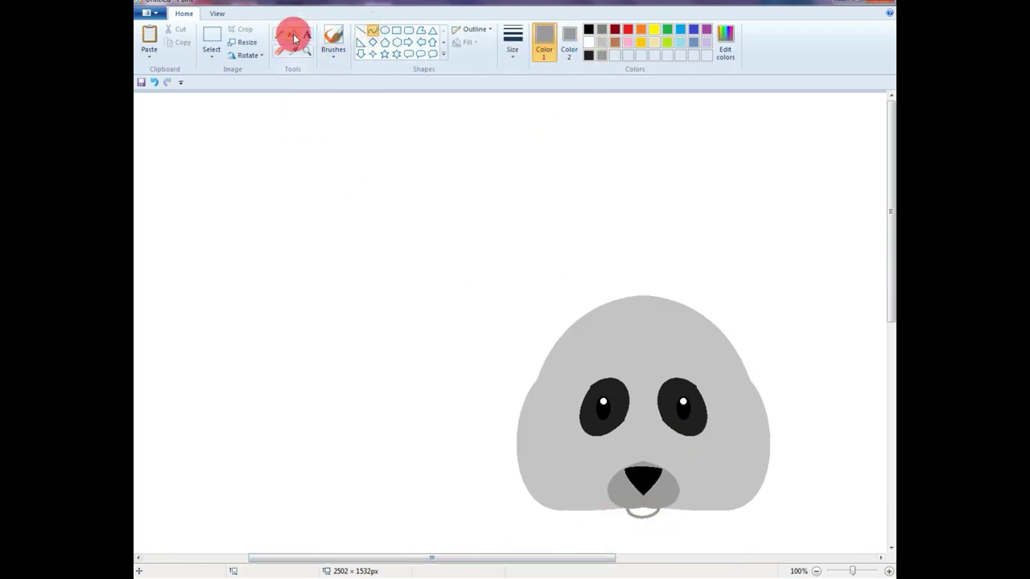
pyautogui.click(816, 571)
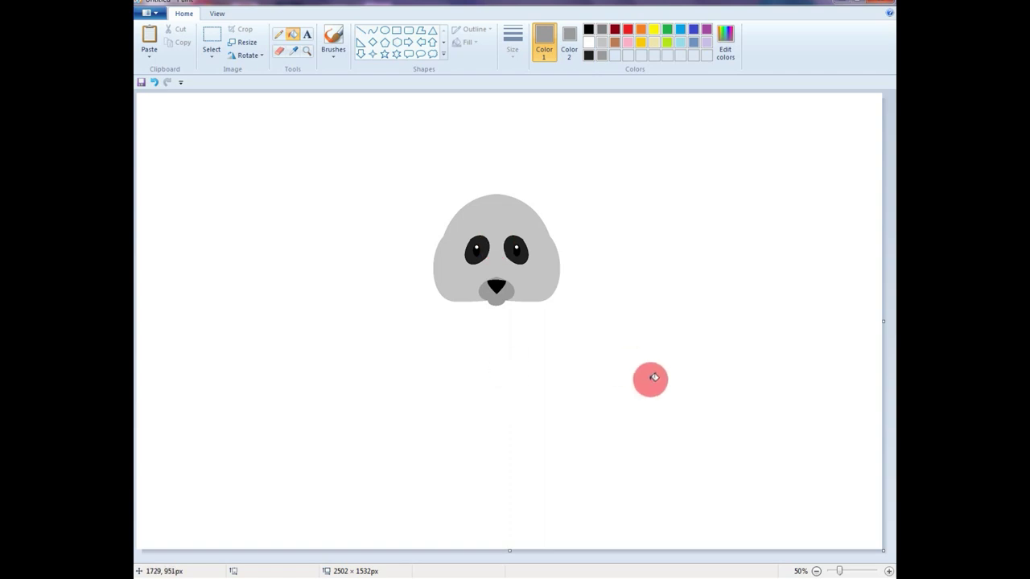
# Draw two nested black curves forming the rim of an ear on the head's upper left side.
pyautogui.click(588, 29)
pyautogui.click(372, 30)
pyautogui.click(887, 569)
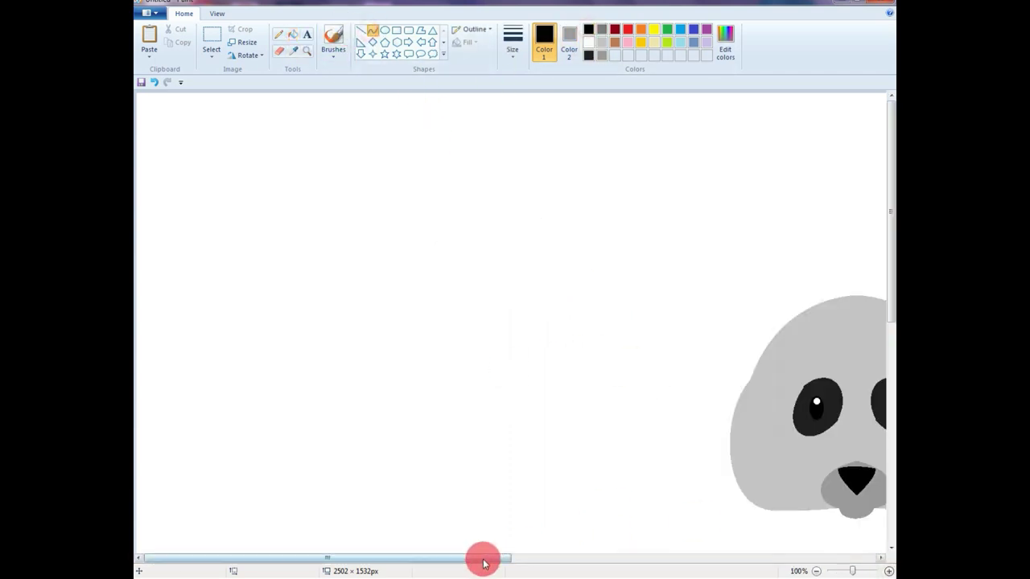
pyautogui.click(483, 558)
pyautogui.moveTo(600, 306); pyautogui.dragTo(497, 350)
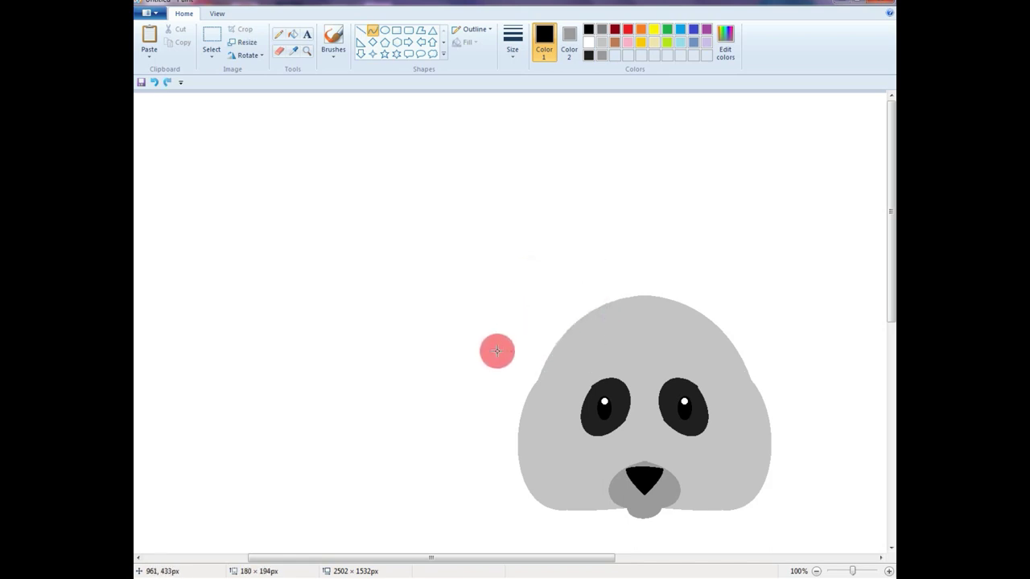
pyautogui.moveTo(557, 341); pyautogui.dragTo(588, 259)
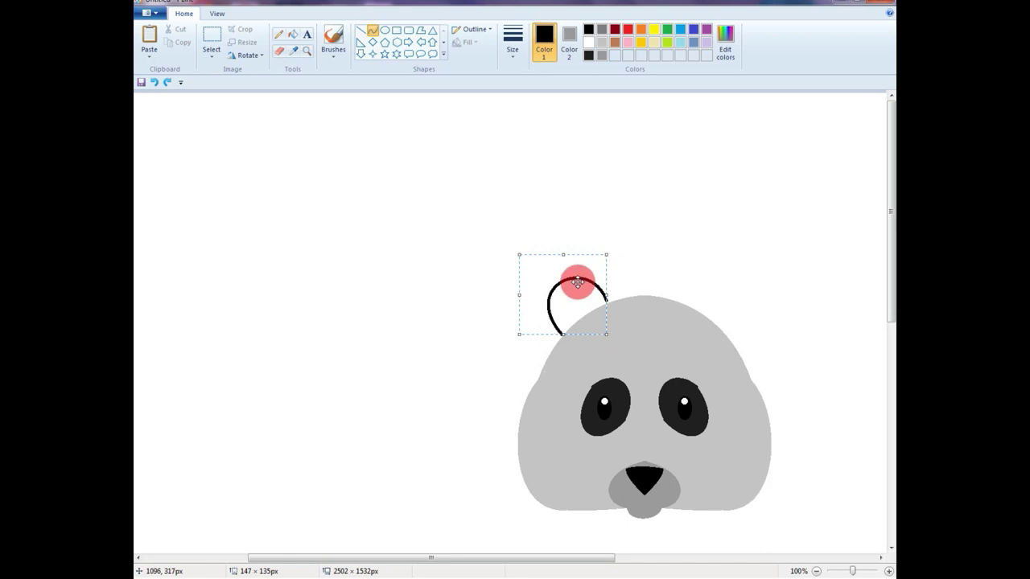
pyautogui.click(635, 250)
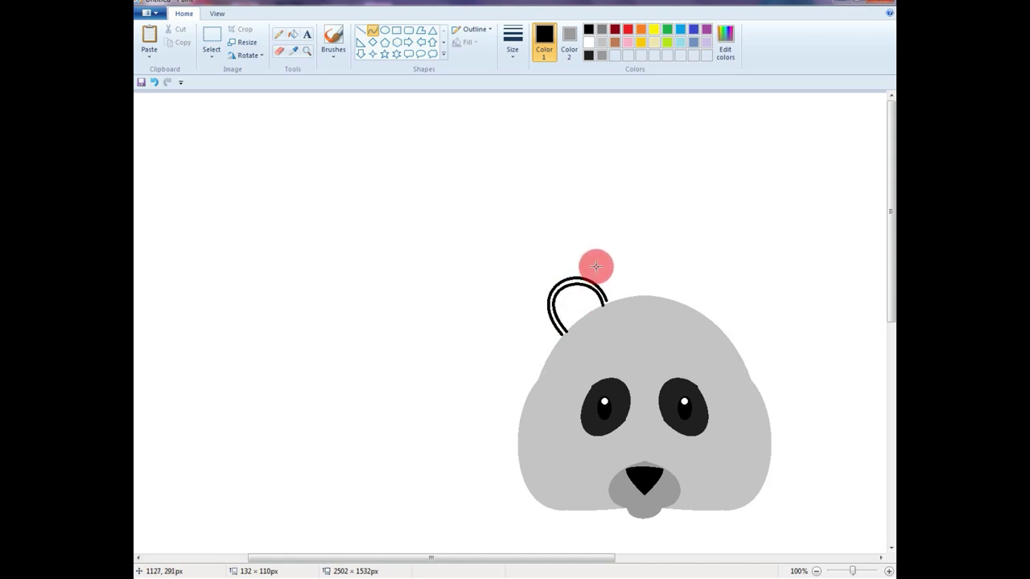
pyautogui.click(651, 263)
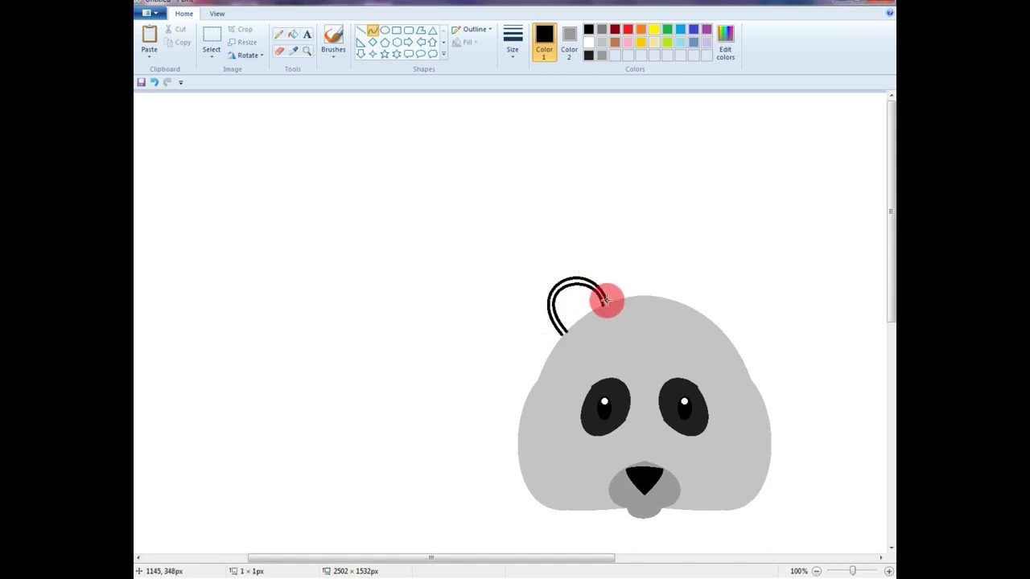
# Trim the ends of the ear curves where they overlap the head by erasing with light gray.
pyautogui.click(602, 42)
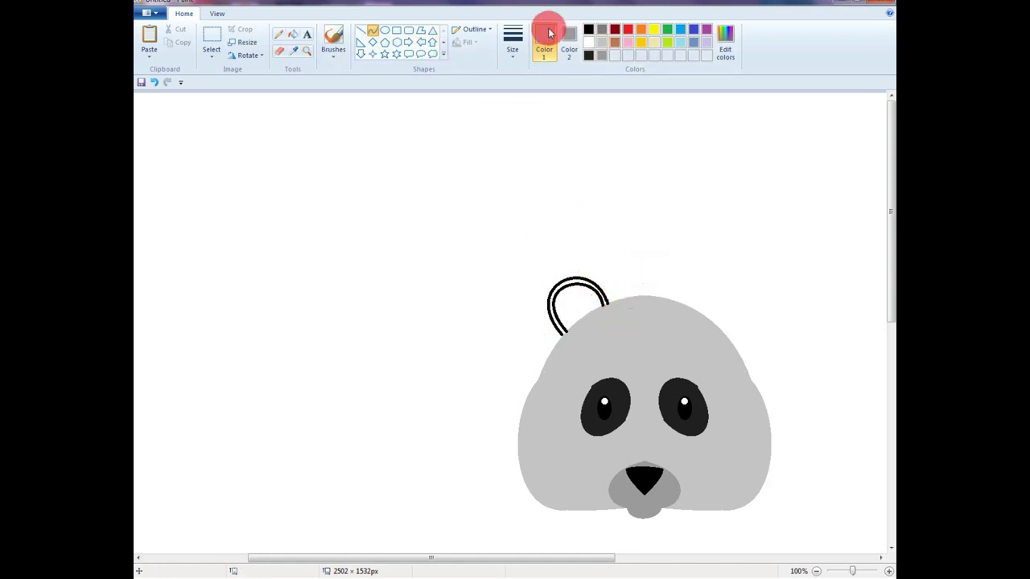
pyautogui.click(568, 42)
pyautogui.click(601, 42)
pyautogui.click(279, 50)
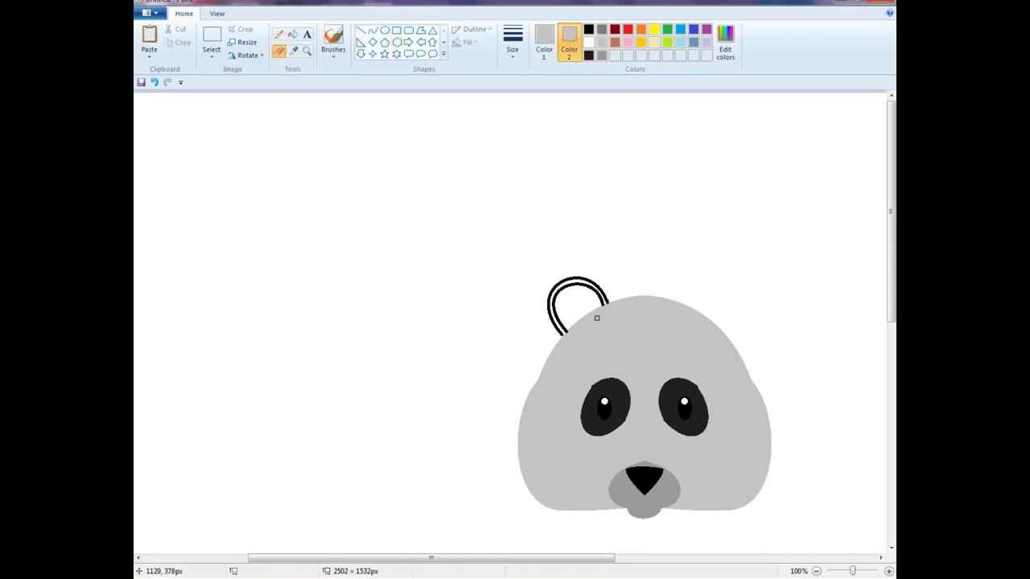
# Try filling the band between the two ear curves with light gray and with black.
pyautogui.click(292, 34)
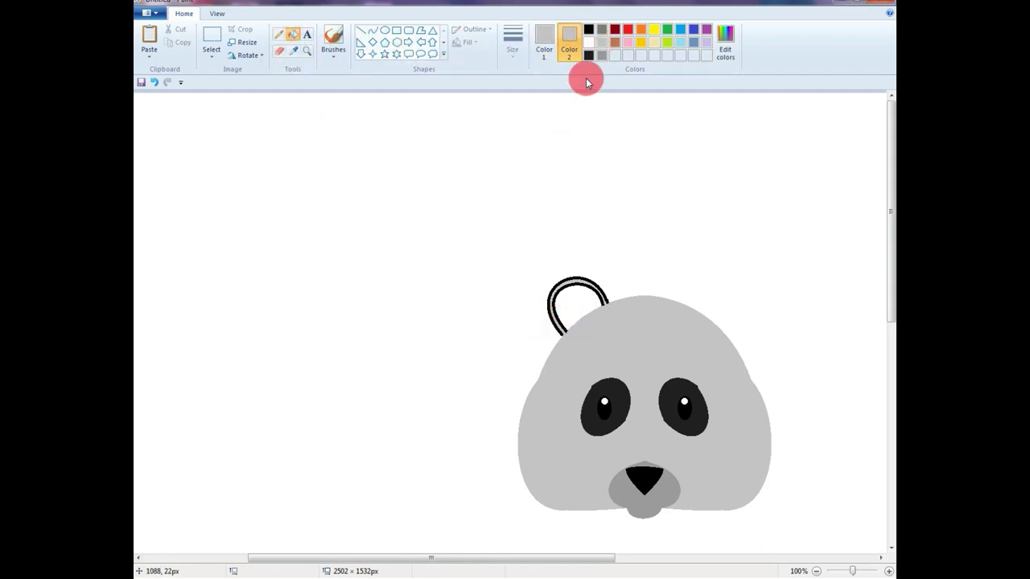
pyautogui.click(545, 36)
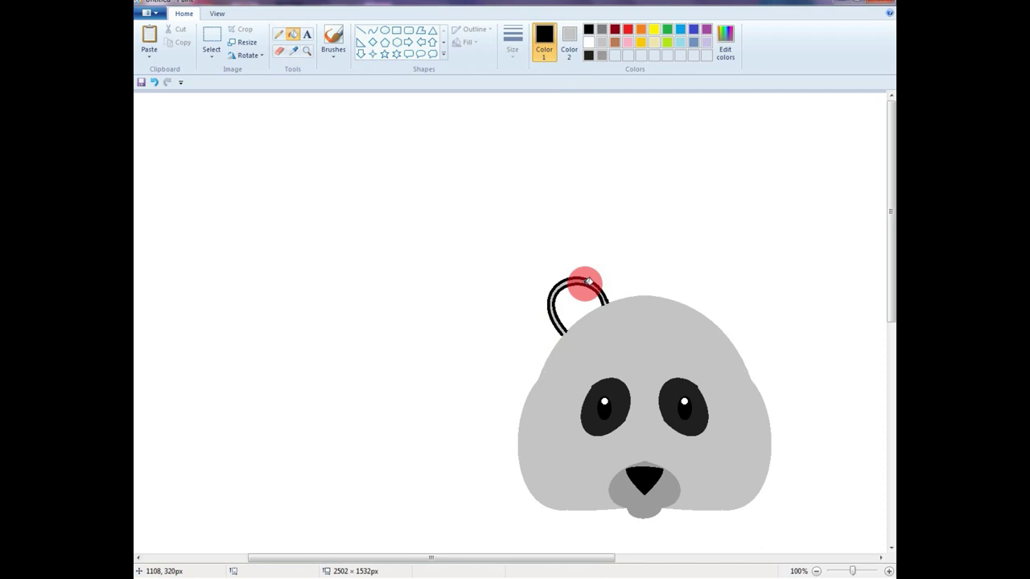
pyautogui.click(588, 281)
pyautogui.hotkey('ctrl', 'z')
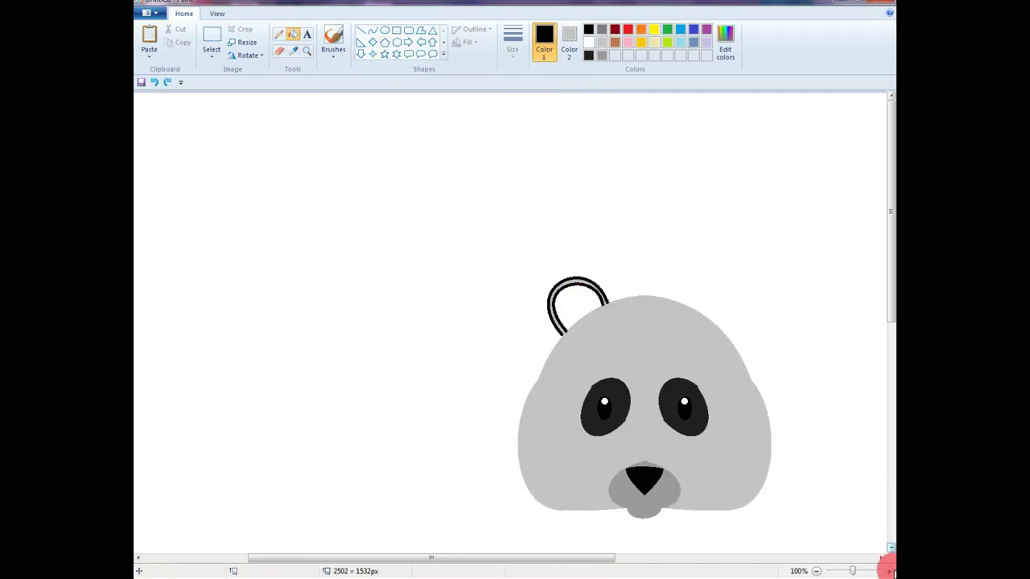
# Close both open ends of the ear's band with short black lines along the head's edge.
pyautogui.click(888, 571)
pyautogui.moveTo(412, 565); pyautogui.dragTo(558, 564)
pyautogui.moveTo(892, 184); pyautogui.dragTo(892, 238)
pyautogui.click(372, 29)
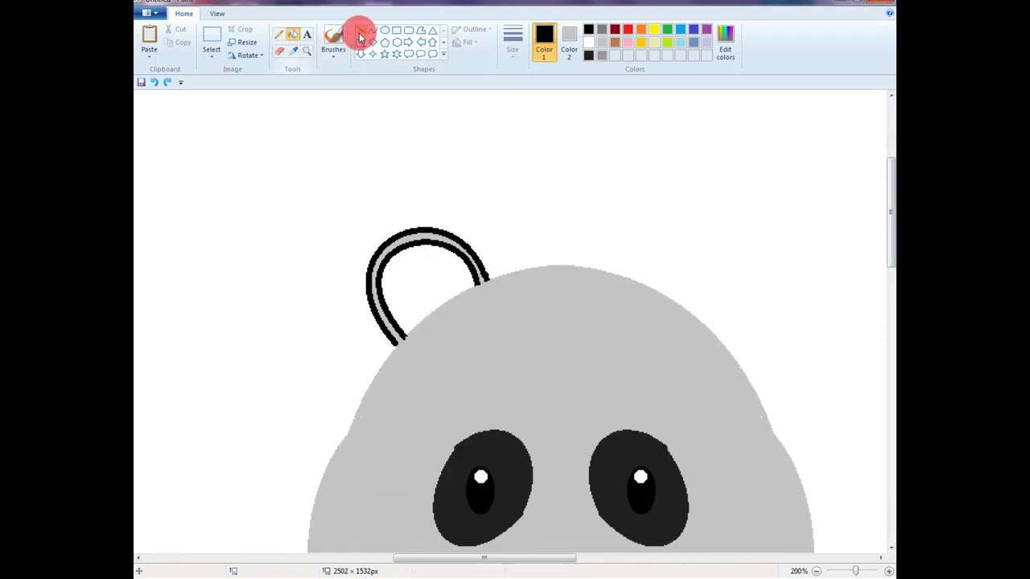
pyautogui.moveTo(391, 341); pyautogui.dragTo(403, 339)
pyautogui.click(406, 340)
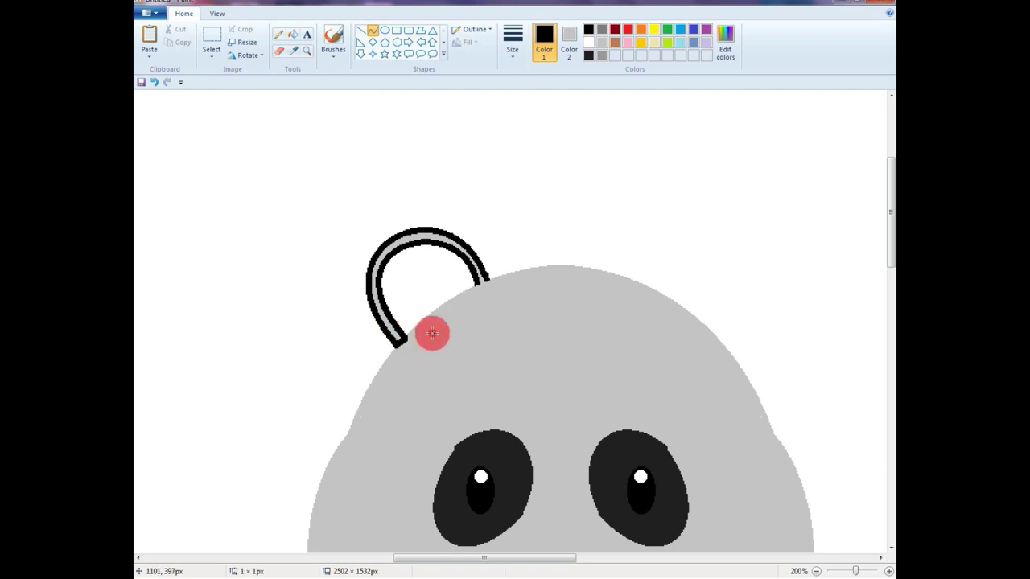
pyautogui.moveTo(475, 287); pyautogui.dragTo(486, 279)
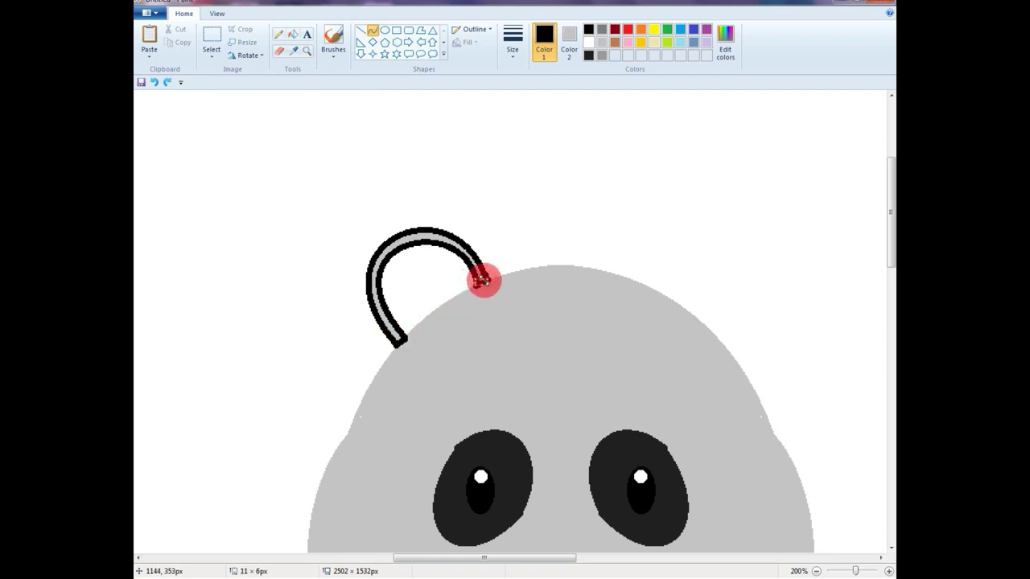
# Fill the ear's outer band with black and its inner area with a custom dark gray.
pyautogui.click(293, 35)
pyautogui.click(413, 234)
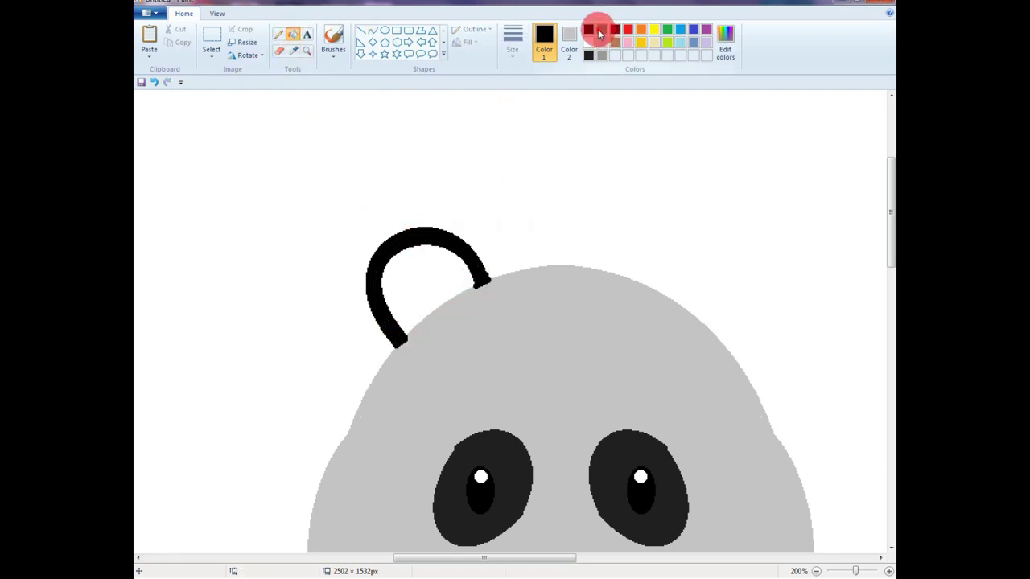
pyautogui.click(731, 36)
pyautogui.click(636, 274)
pyautogui.click(404, 370)
pyautogui.click(467, 270)
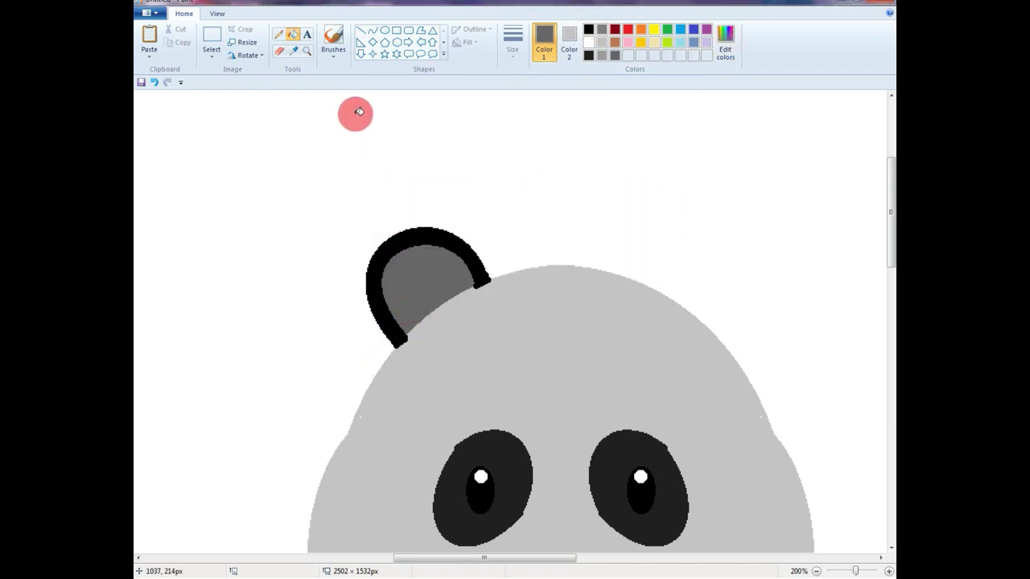
# Select the finished ear with a rectangular selection, copy it and paste the copy.
pyautogui.click(213, 37)
pyautogui.moveTo(298, 141); pyautogui.dragTo(509, 358)
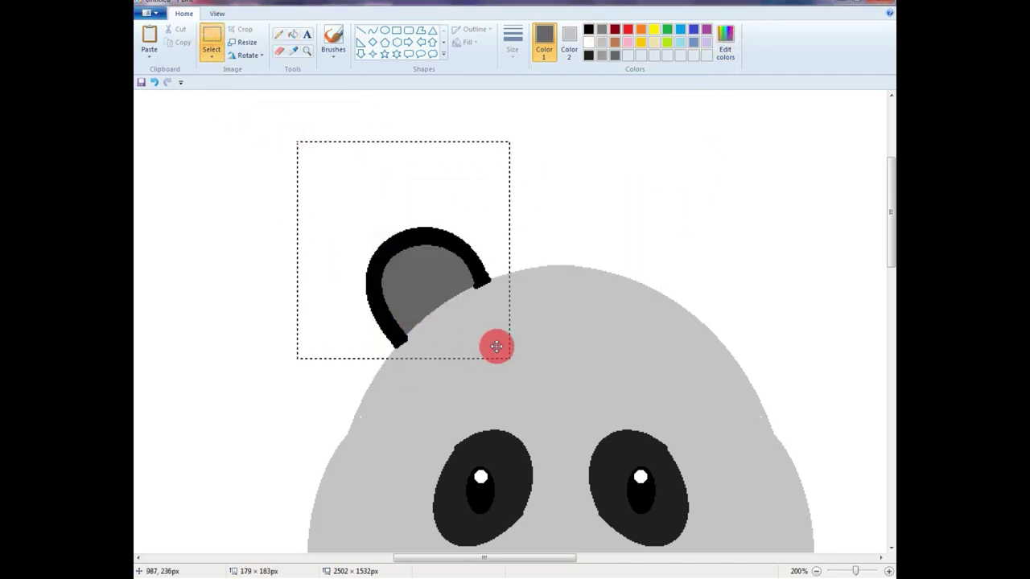
pyautogui.rightClick(427, 231)
pyautogui.click(448, 258)
pyautogui.rightClick(658, 270)
pyautogui.click(684, 304)
# Flip the pasted ear horizontally and place it on the opposite side of the head, level with the first ear.
pyautogui.moveTo(311, 165); pyautogui.dragTo(380, 189)
pyautogui.click(246, 55)
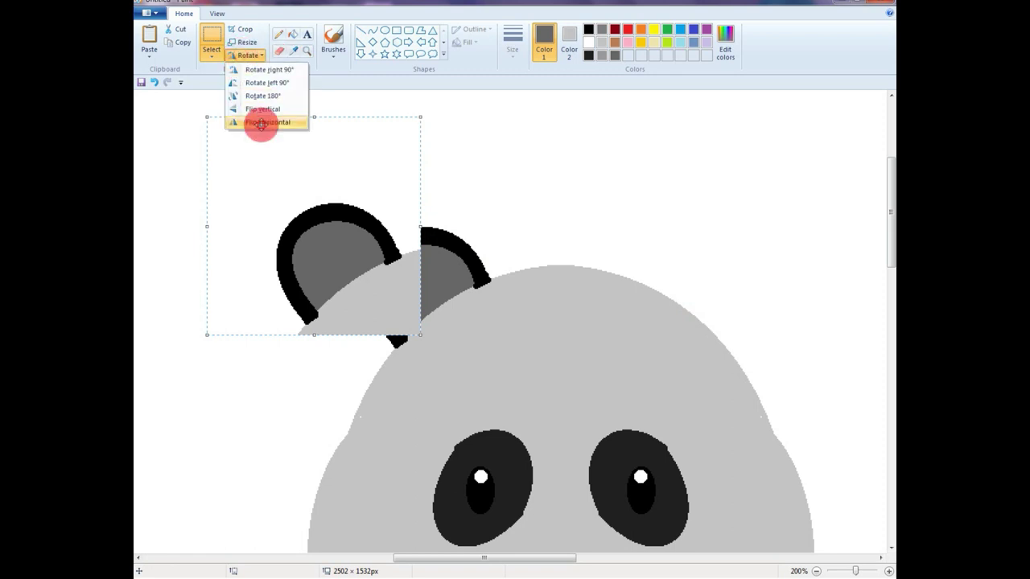
pyautogui.click(260, 124)
pyautogui.moveTo(291, 178)
pyautogui.mouseDown()
pyautogui.moveTo(712, 247)
pyautogui.moveTo(756, 218)
pyautogui.moveTo(699, 202)
pyautogui.mouseUp()
pyautogui.click(860, 198)
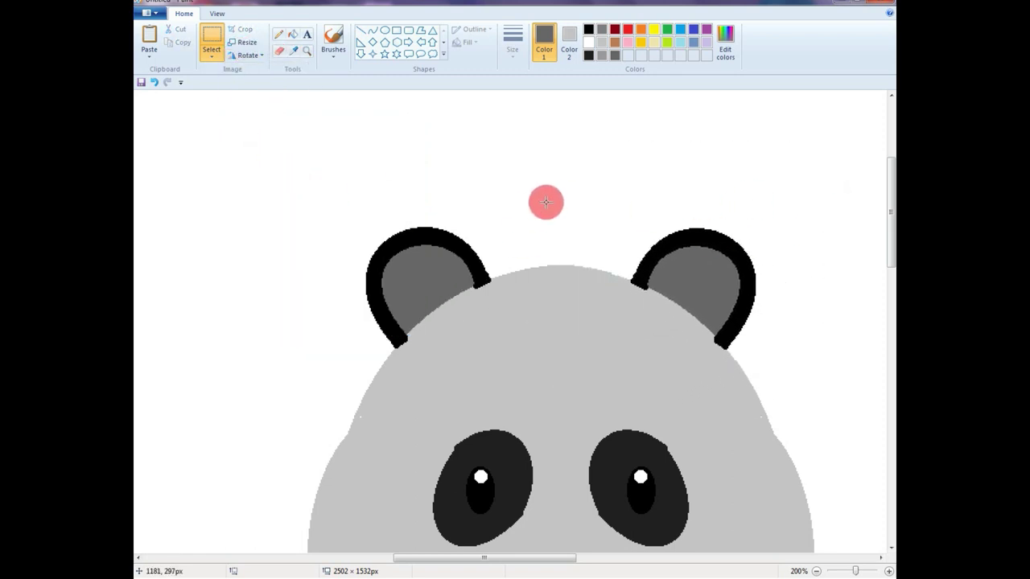
# Erase the black ear ends that protrude into the head on both ears, using light gray.
pyautogui.click(279, 51)
pyautogui.click(570, 40)
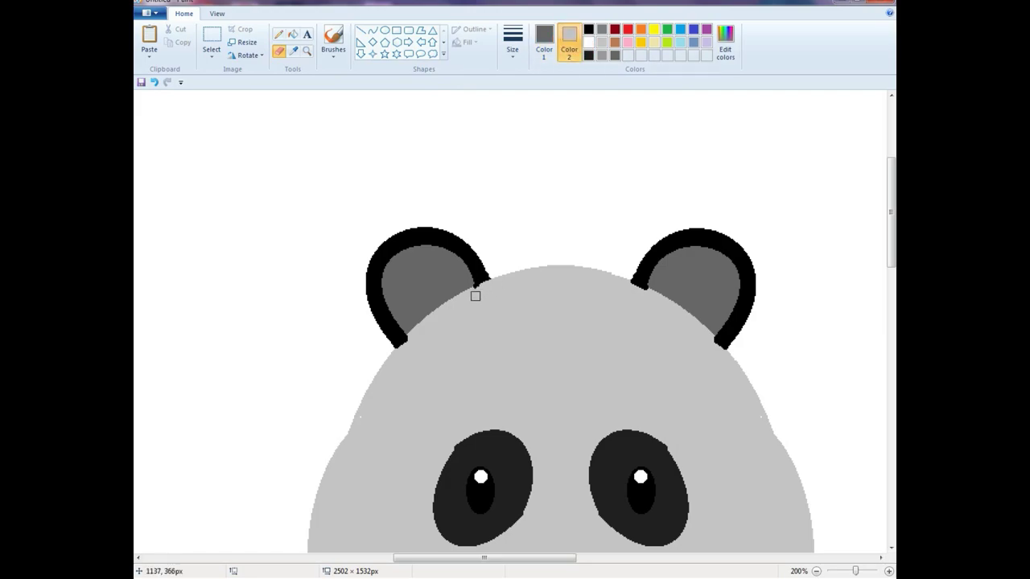
pyautogui.click(841, 2)
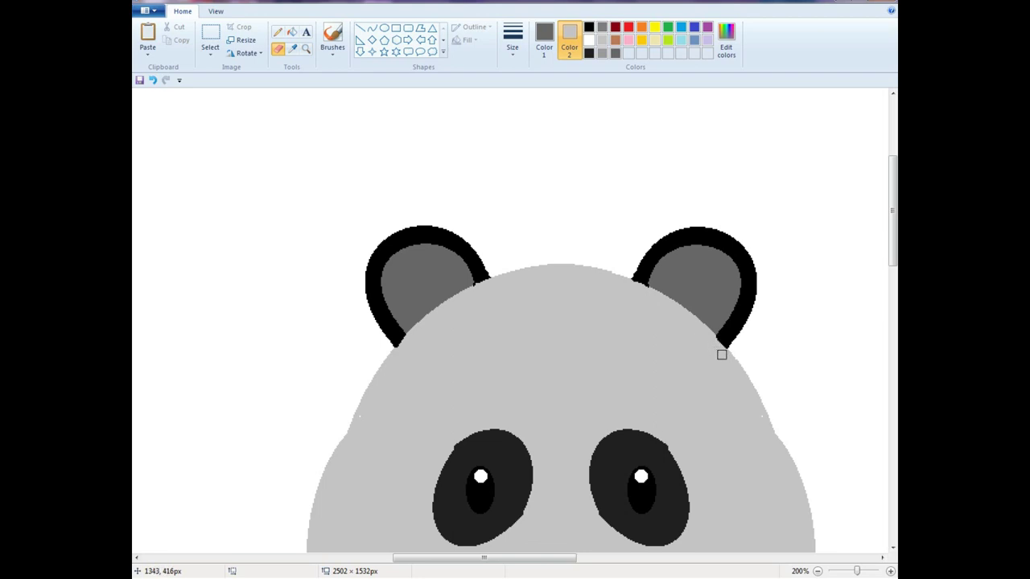
pyautogui.click(820, 571)
pyautogui.click(821, 571)
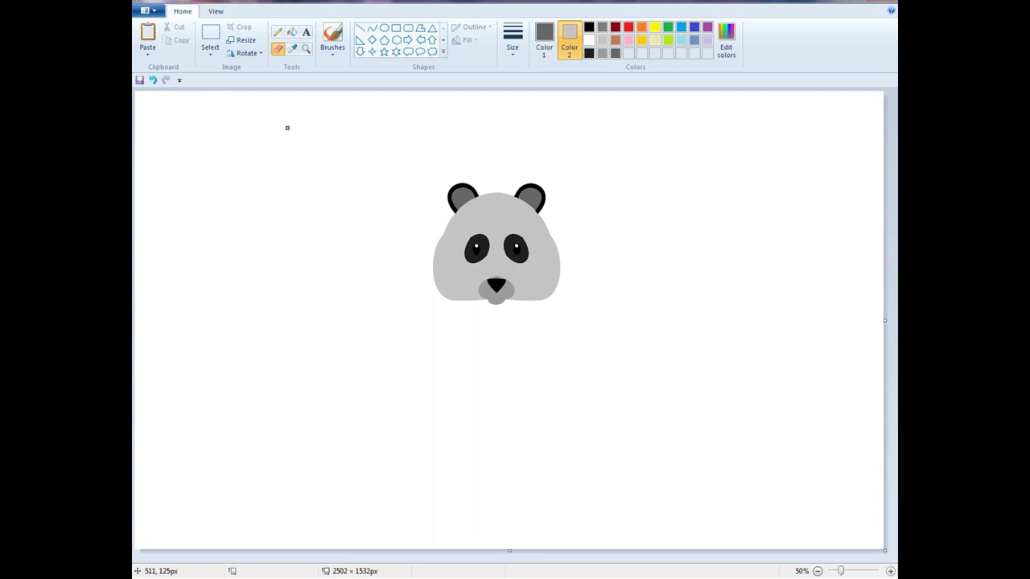
# Save the drawing to the Desktop as a PNG file named "sdhshydurtdyh".
pyautogui.click(147, 10)
pyautogui.click(175, 108)
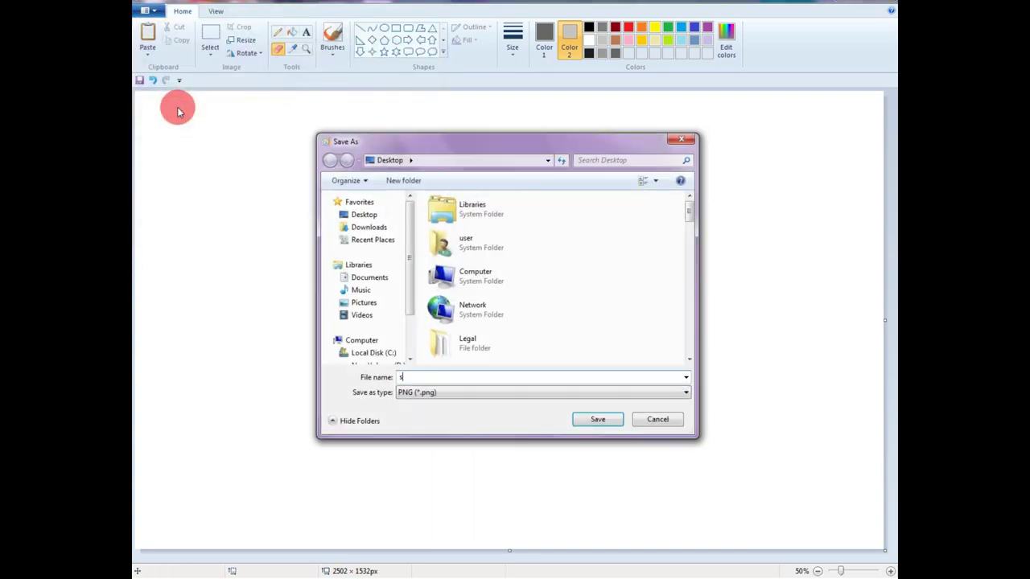
pyautogui.write('sdhshydurtdyh')
pyautogui.click(598, 419)
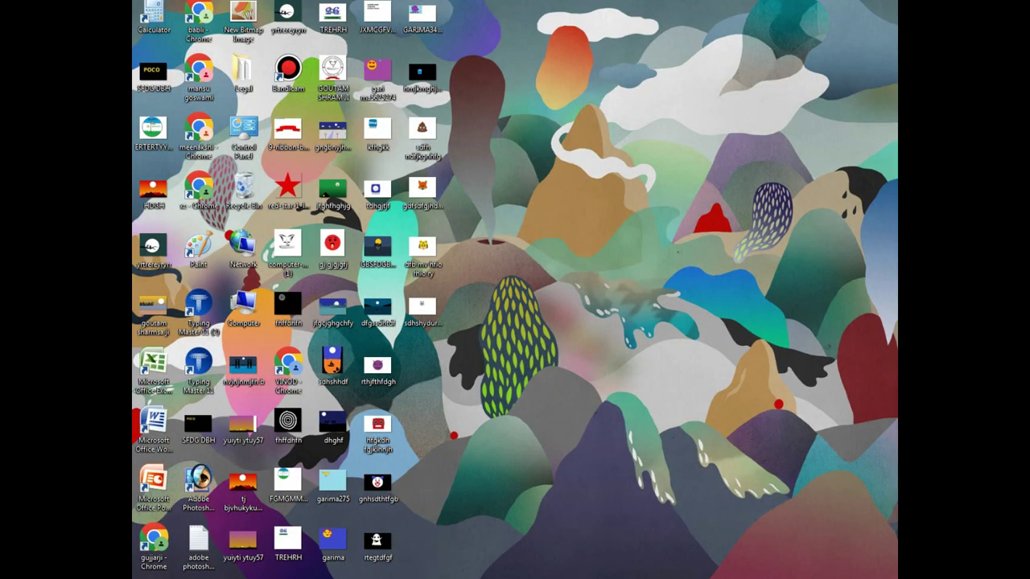